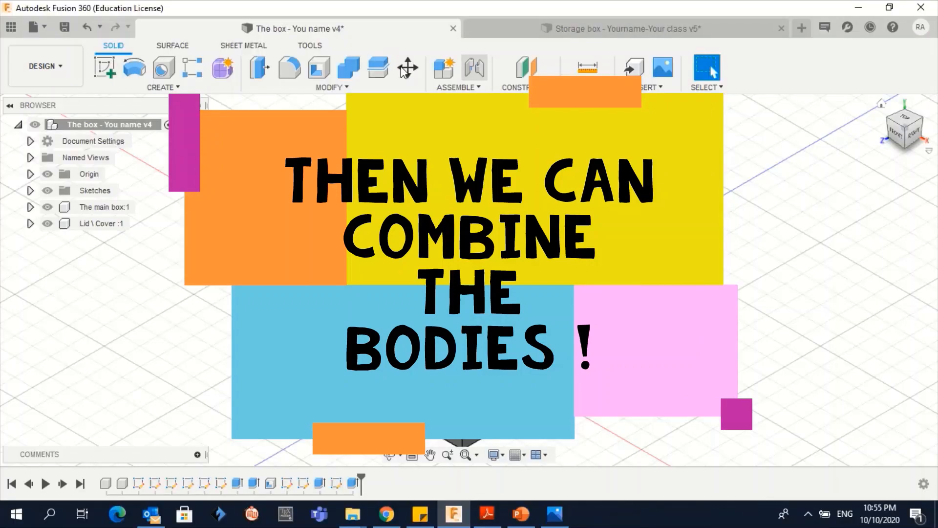
Create a construction plane offset -20 mm from the right side face of the main box
{"action": "left_click", "coordinate": [521, 90]}
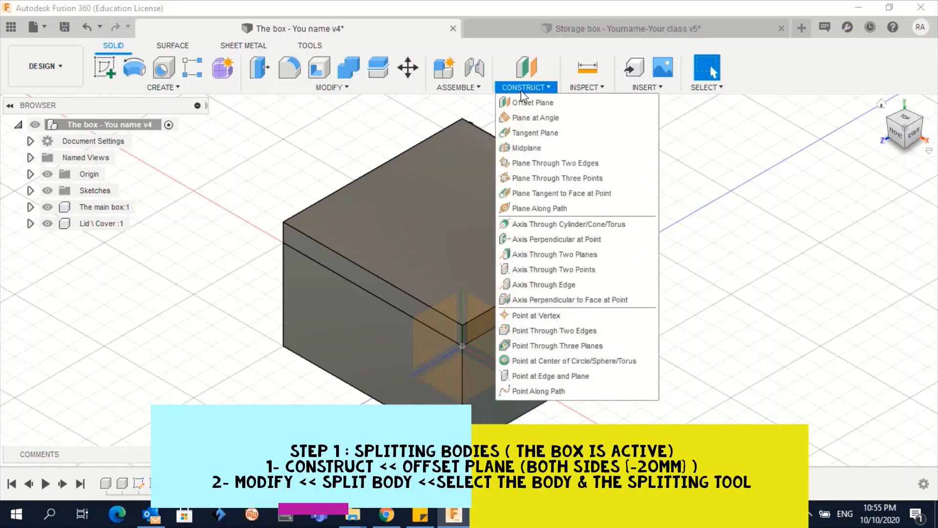
{"action": "left_click", "coordinate": [533, 102]}
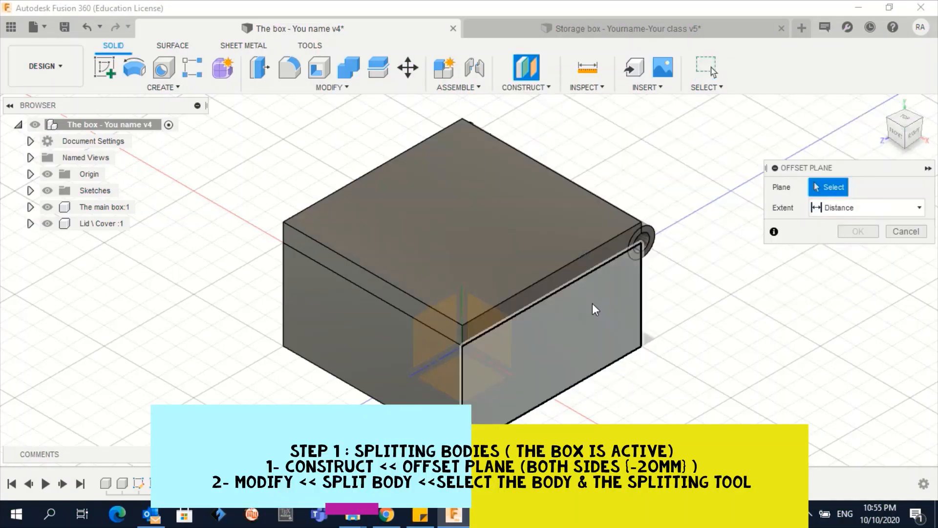
{"action": "left_click", "coordinate": [592, 304]}
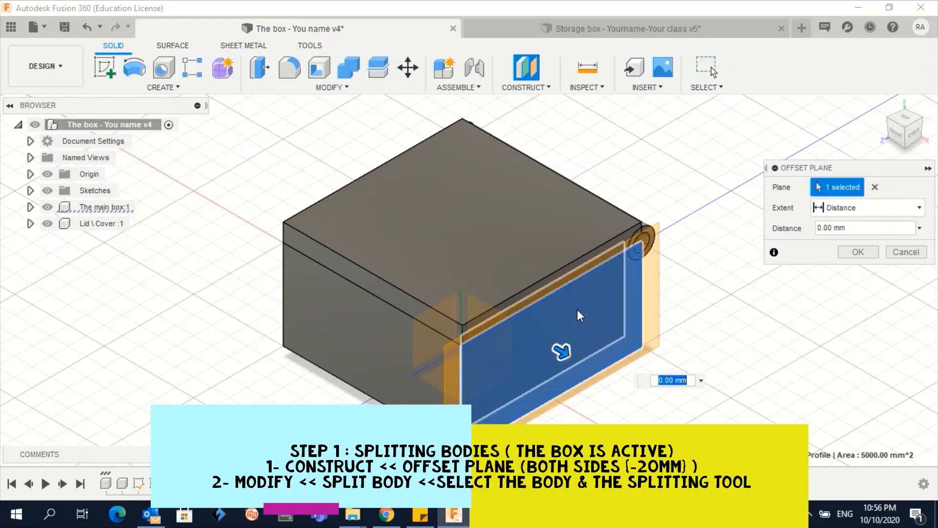
{"action": "type", "text": "-20"}
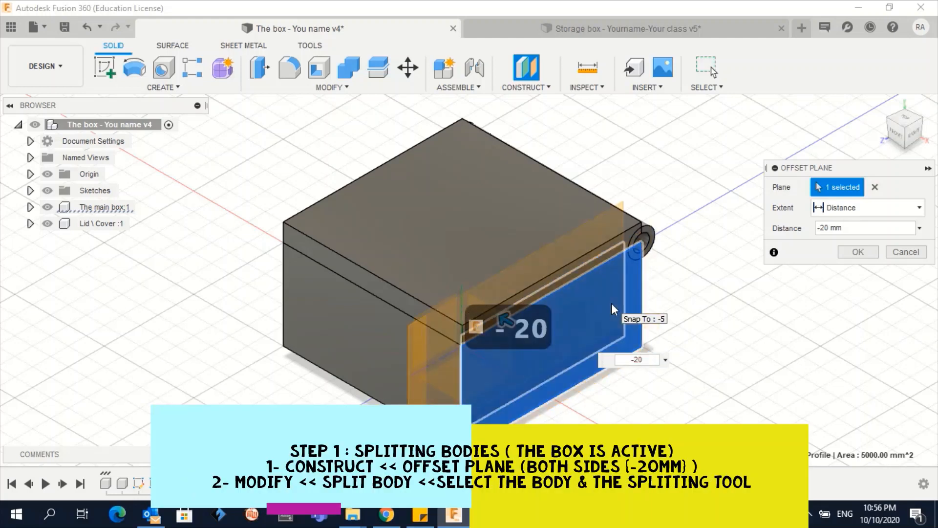
{"action": "key", "text": "Return"}
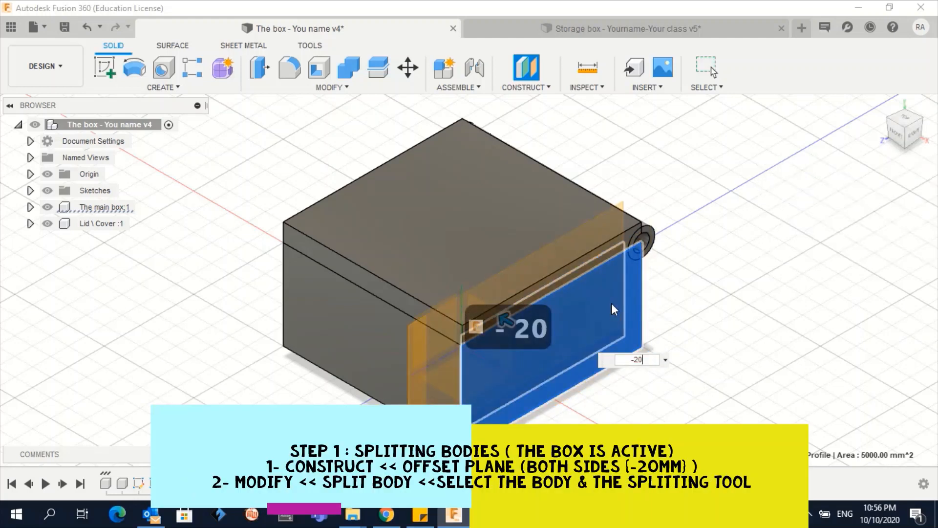
Create a second construction plane offset -20 mm from the left side face of the main box
{"action": "left_click", "coordinate": [888, 120]}
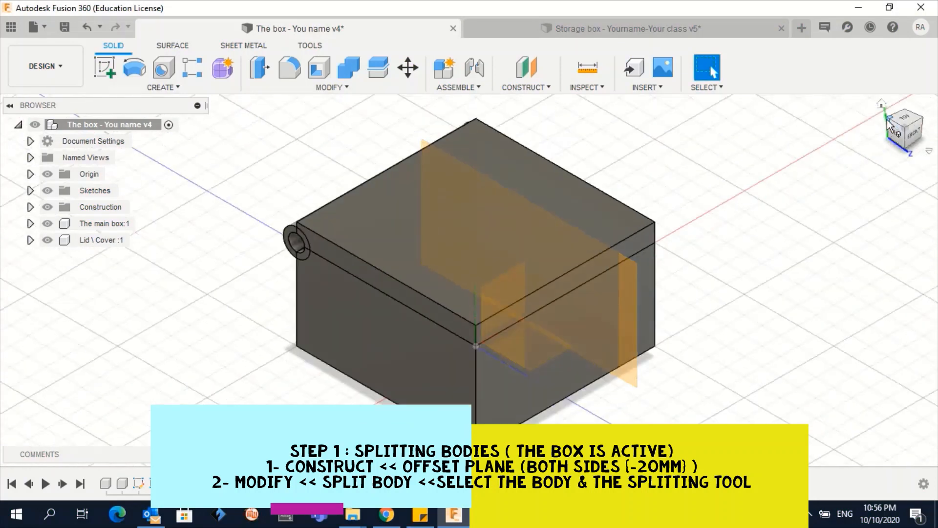
{"action": "left_click", "coordinate": [526, 68]}
{"action": "left_click", "coordinate": [537, 89]}
{"action": "left_click", "coordinate": [529, 99]}
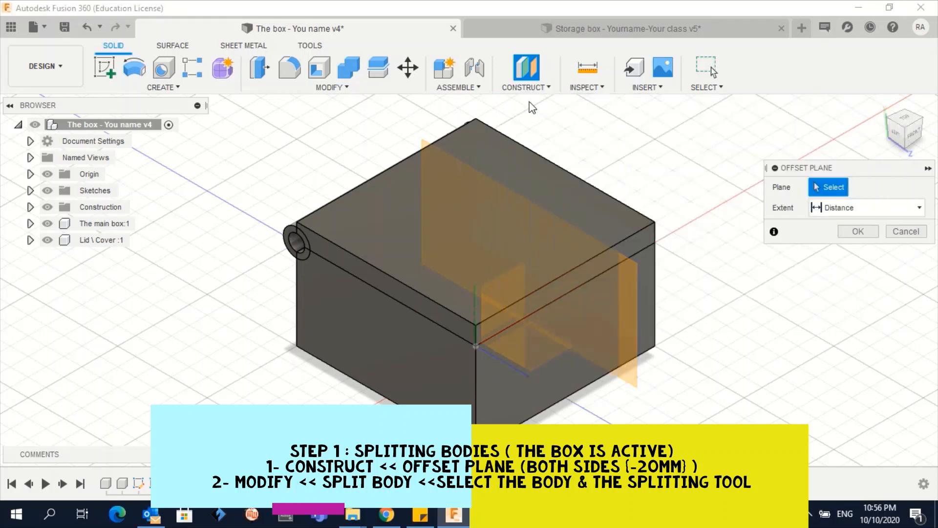
{"action": "left_click", "coordinate": [383, 355]}
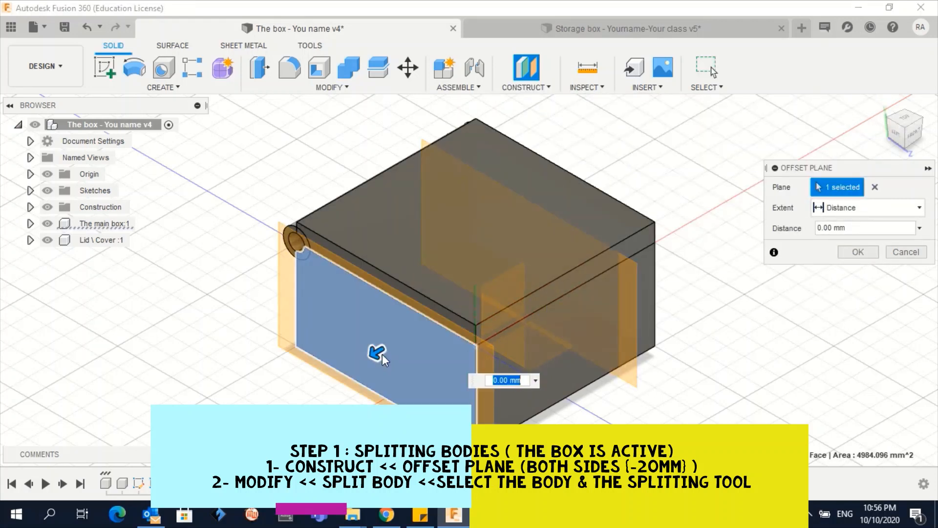
{"action": "type", "text": "-20"}
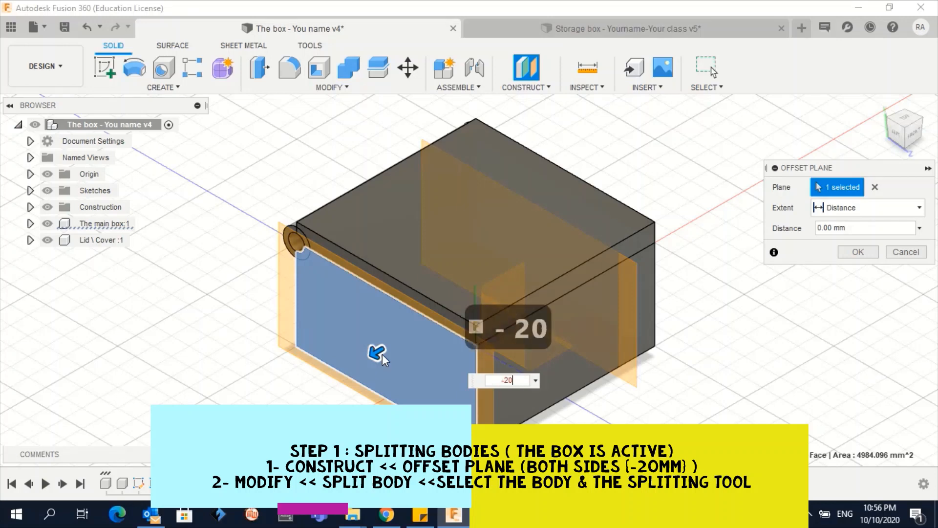
{"action": "key", "text": "Return"}
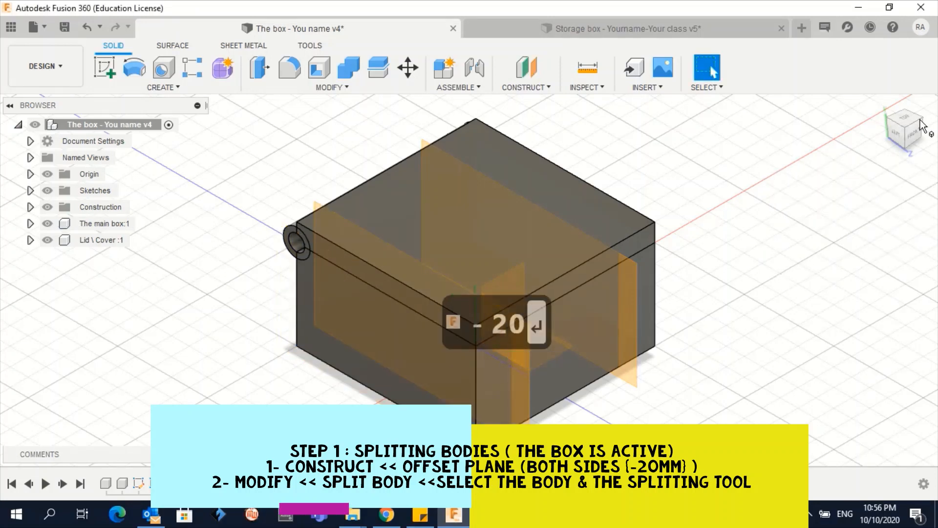
Split the hinge cylinder on the back of the box with the offset plane near the left face
{"action": "left_click", "coordinate": [883, 105]}
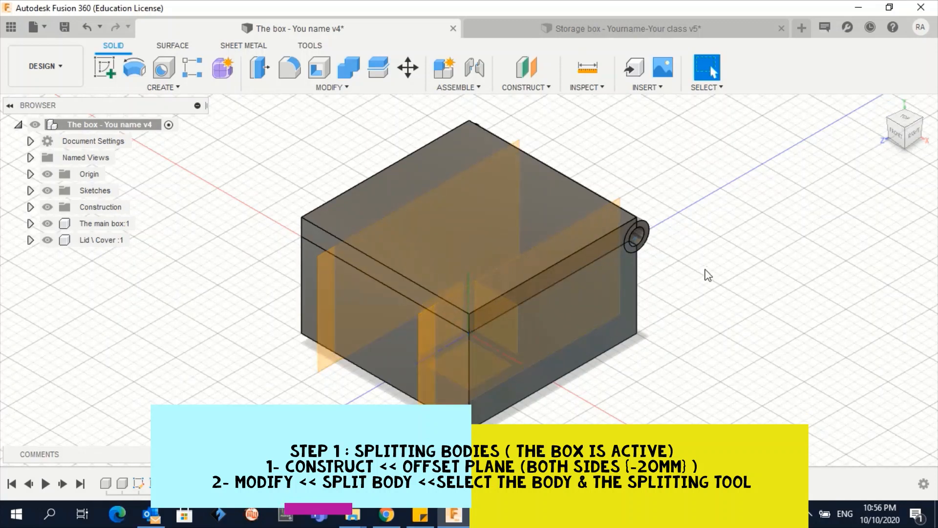
{"action": "left_click", "coordinate": [922, 122]}
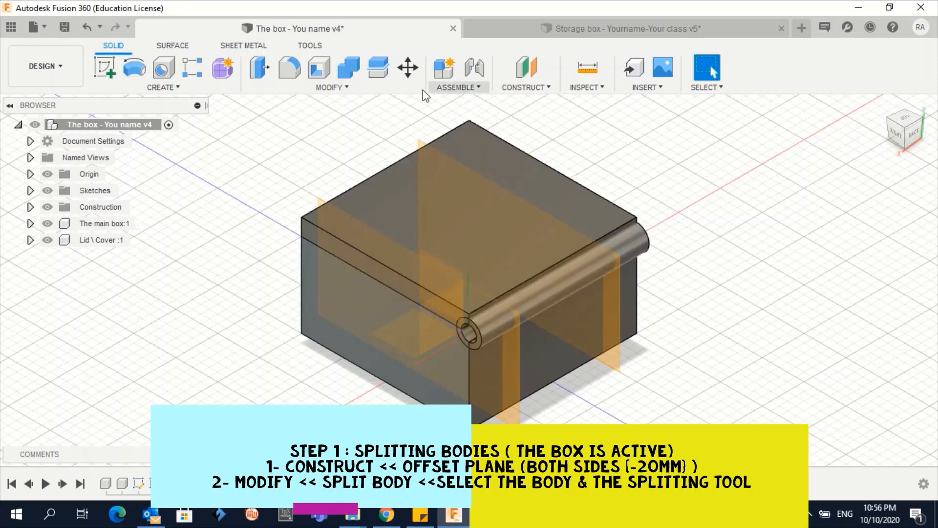
{"action": "left_click", "coordinate": [343, 88]}
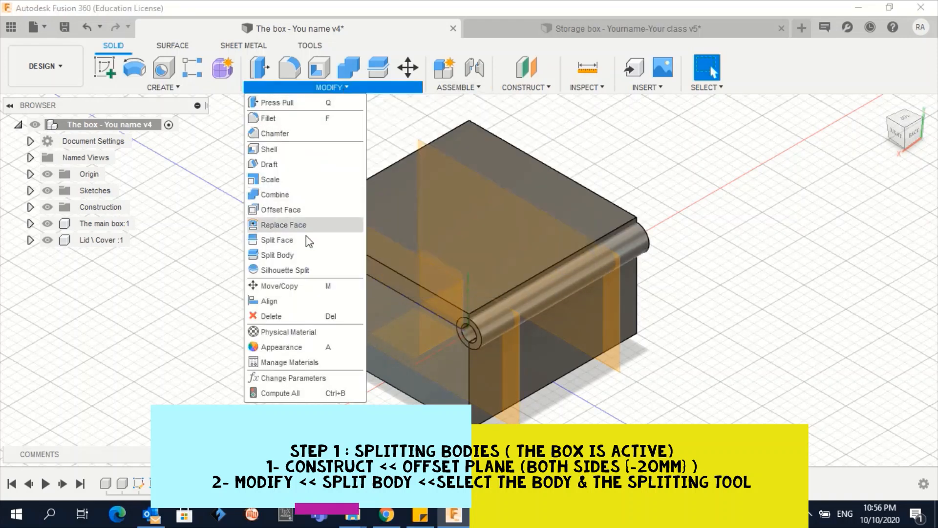
{"action": "left_click", "coordinate": [300, 257]}
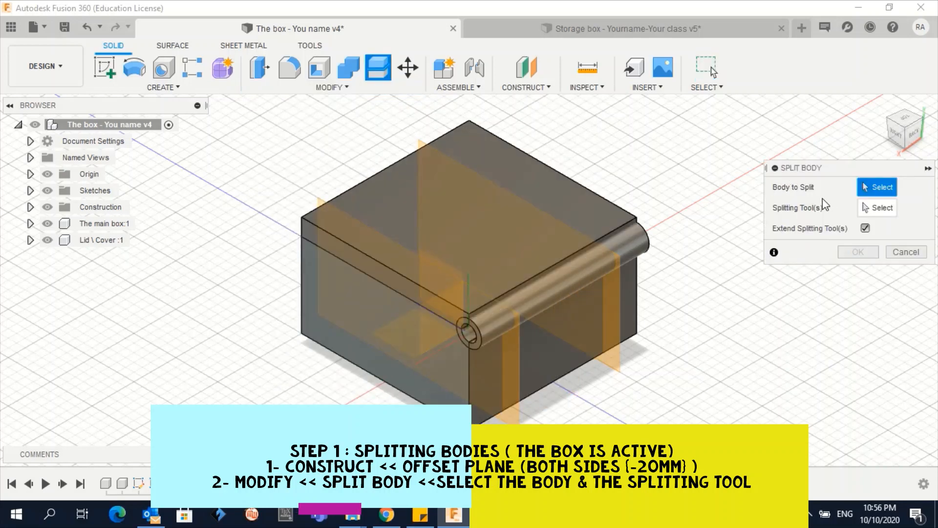
{"action": "left_click", "coordinate": [630, 246]}
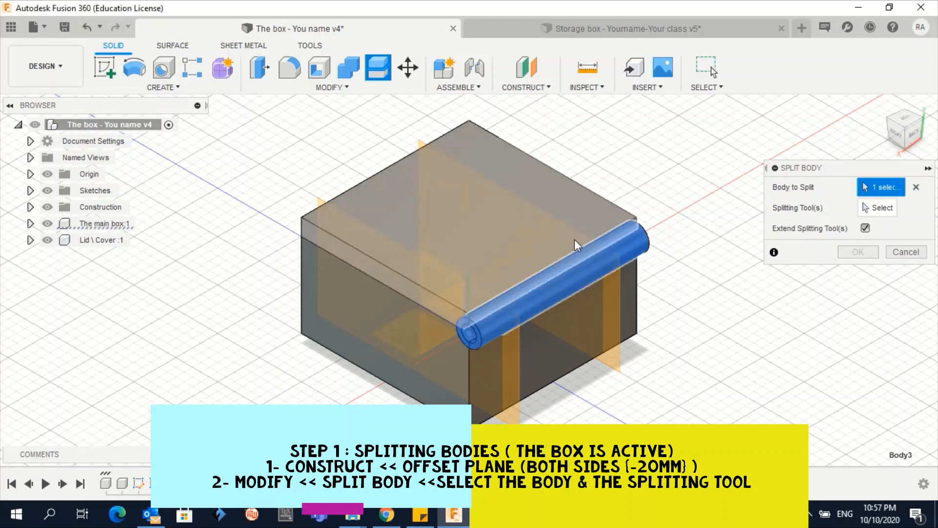
{"action": "left_click", "coordinate": [878, 213]}
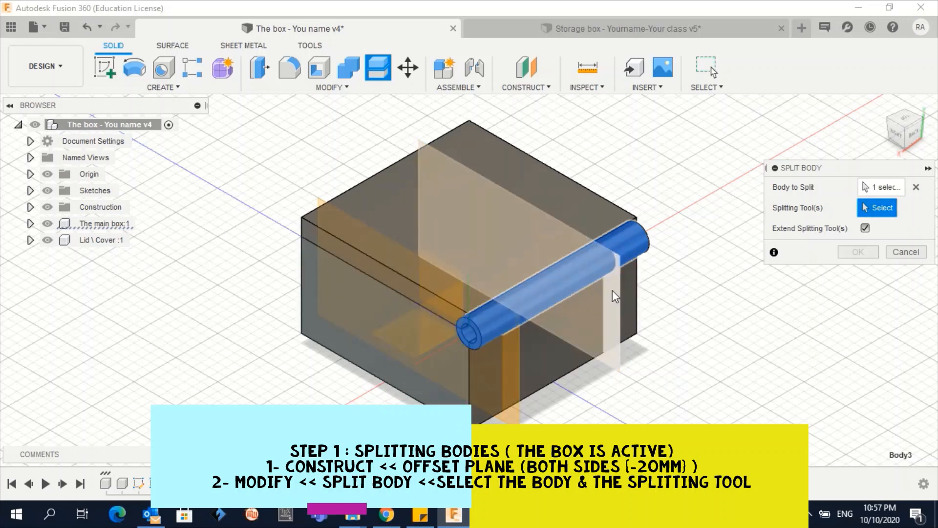
{"action": "left_click", "coordinate": [608, 307]}
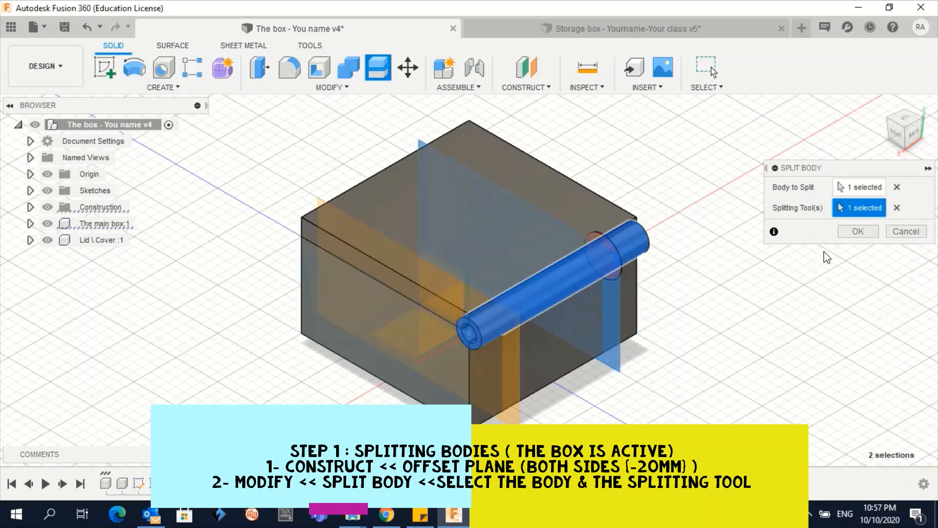
{"action": "key", "text": "Return"}
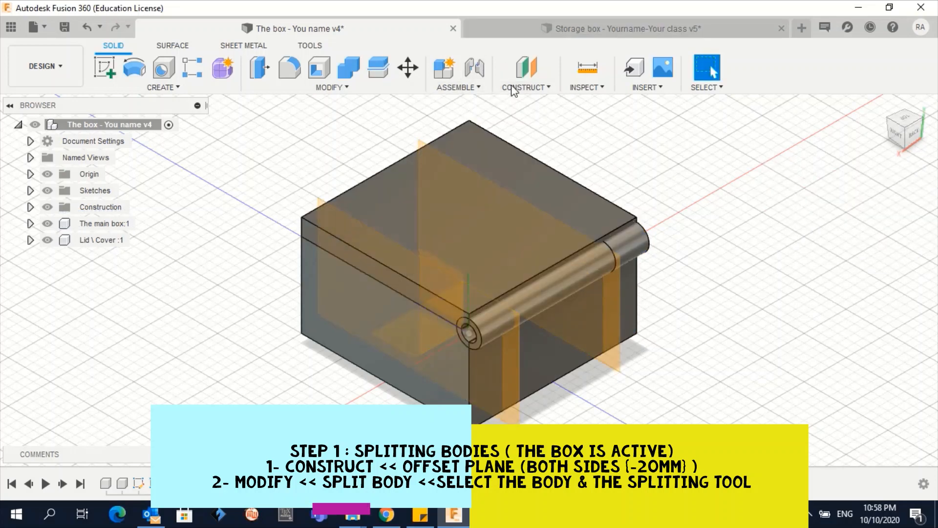
Split the remaining long hinge piece with the offset plane near the right face
{"action": "left_click", "coordinate": [334, 88]}
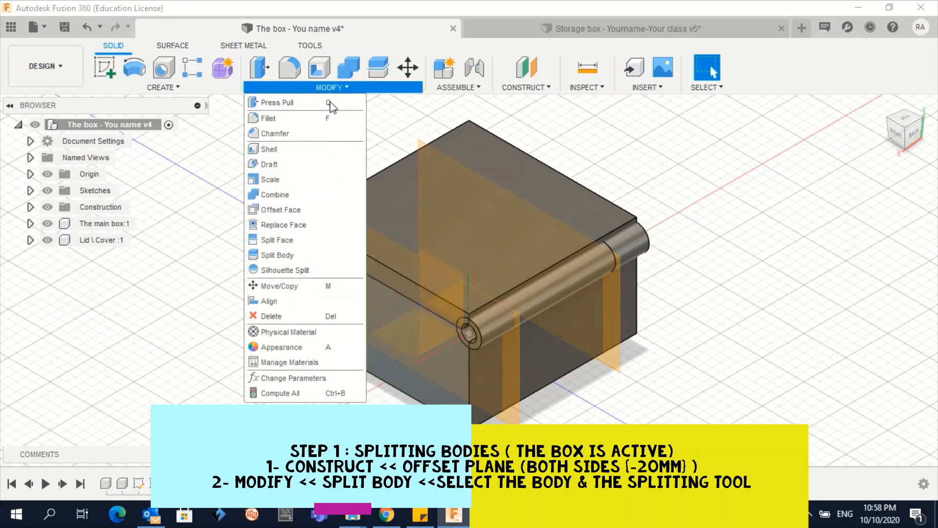
{"action": "left_click", "coordinate": [333, 255]}
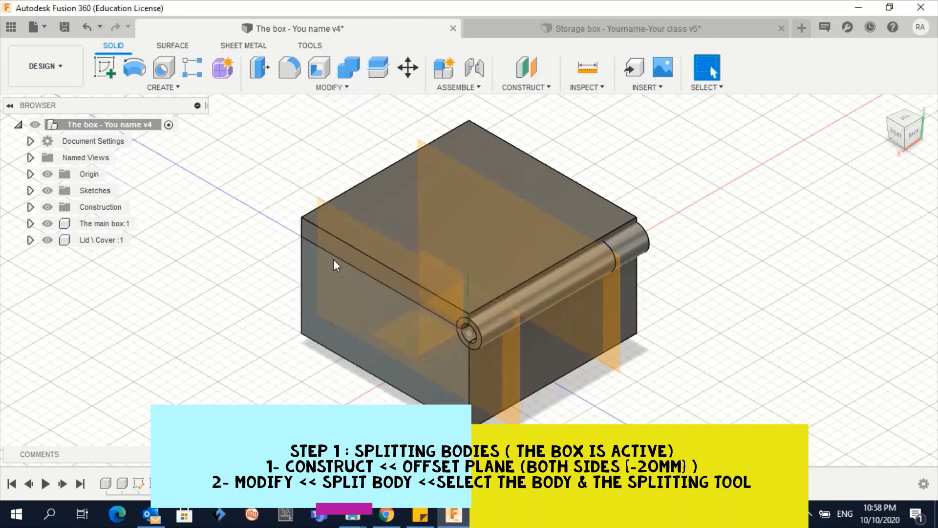
{"action": "left_click", "coordinate": [506, 321]}
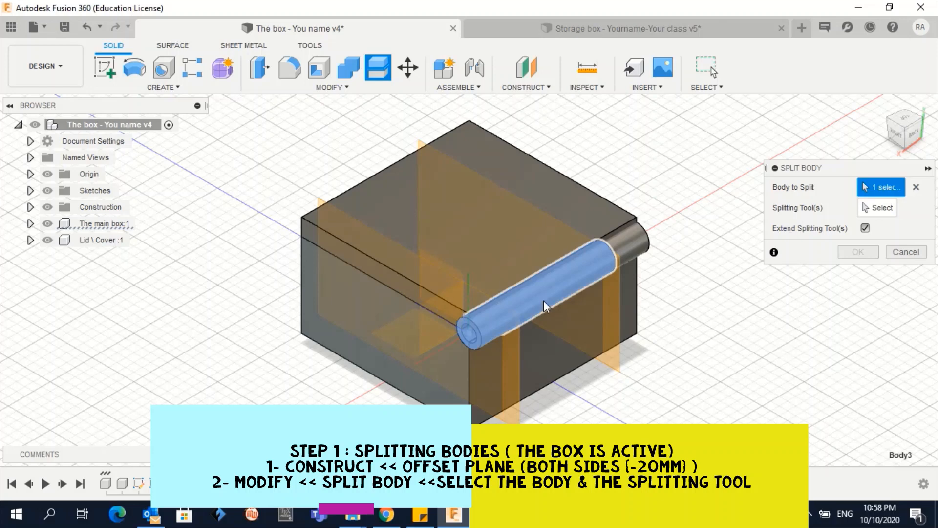
{"action": "left_click", "coordinate": [880, 209]}
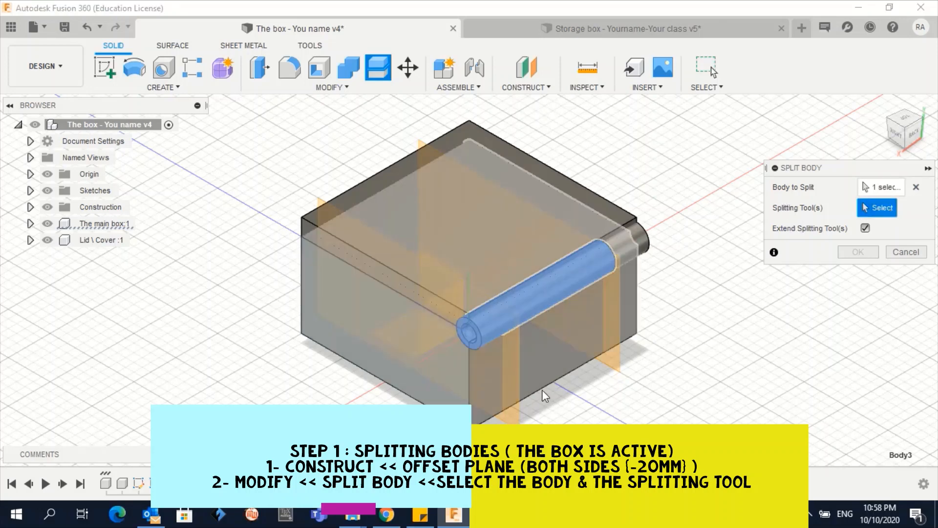
{"action": "left_click", "coordinate": [508, 382]}
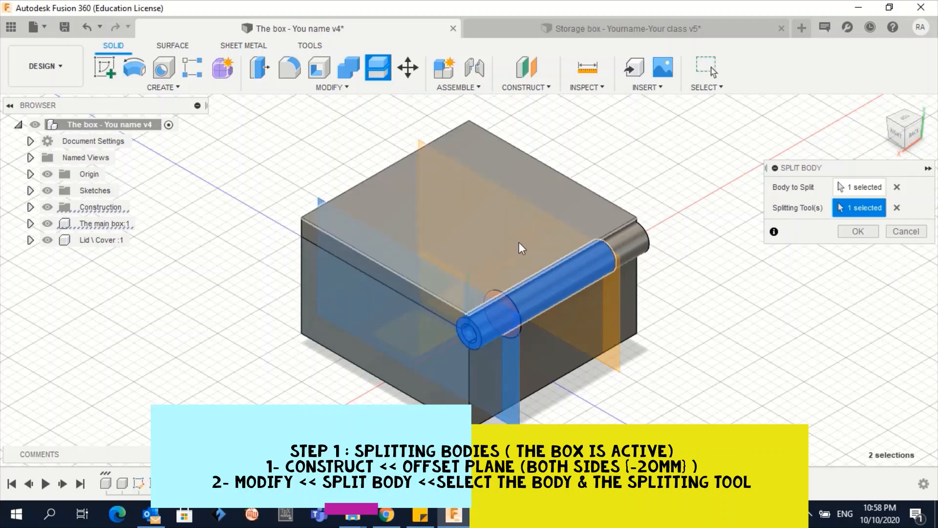
{"action": "key", "text": "Return"}
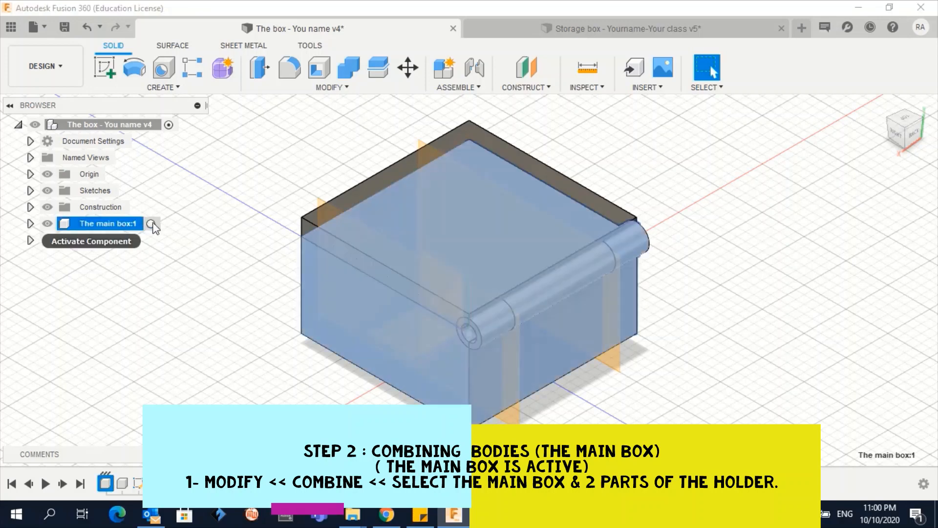
Activate the main box component and expand it to list its bodies
{"action": "left_click", "coordinate": [151, 224]}
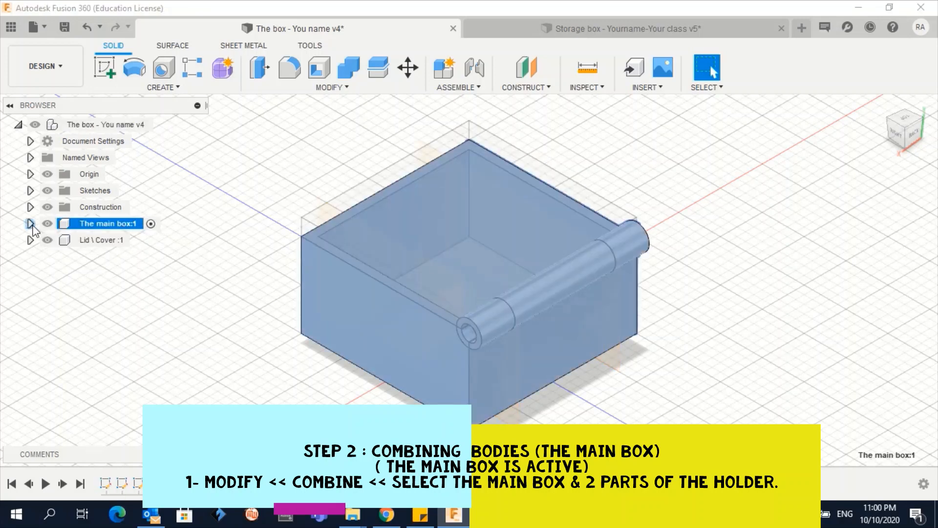
{"action": "left_click", "coordinate": [31, 224]}
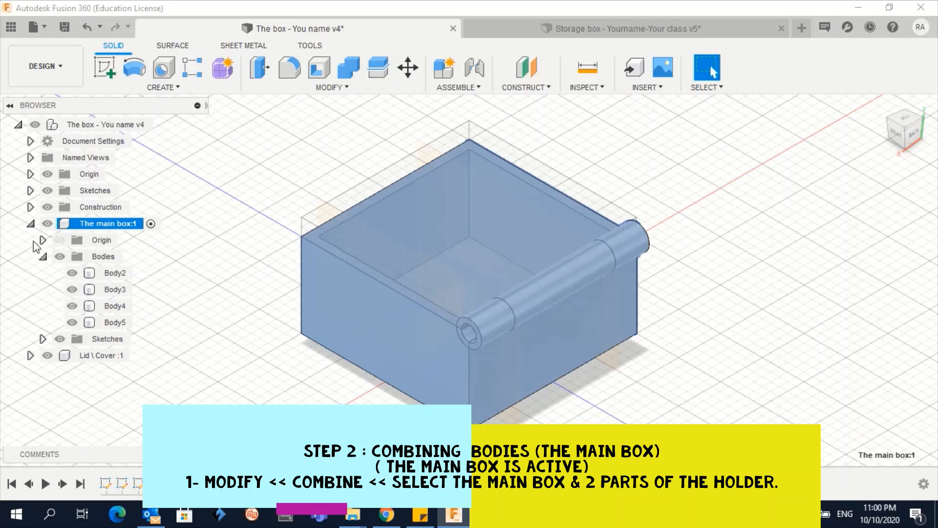
{"action": "left_click", "coordinate": [30, 224]}
{"action": "left_click", "coordinate": [30, 224]}
Combine the box body with the two short outer hinge pieces using the Join operation, leaving out the middle piece
{"action": "left_click", "coordinate": [349, 88]}
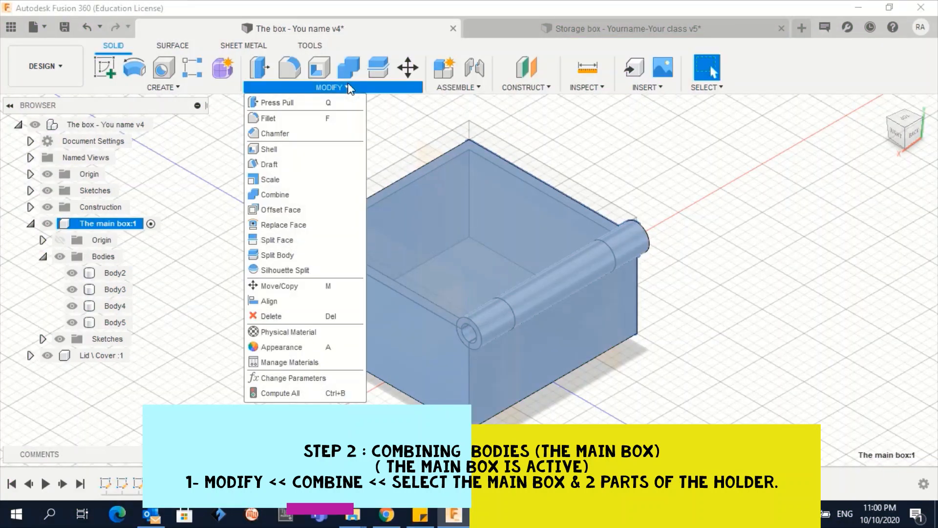
{"action": "left_click", "coordinate": [337, 195]}
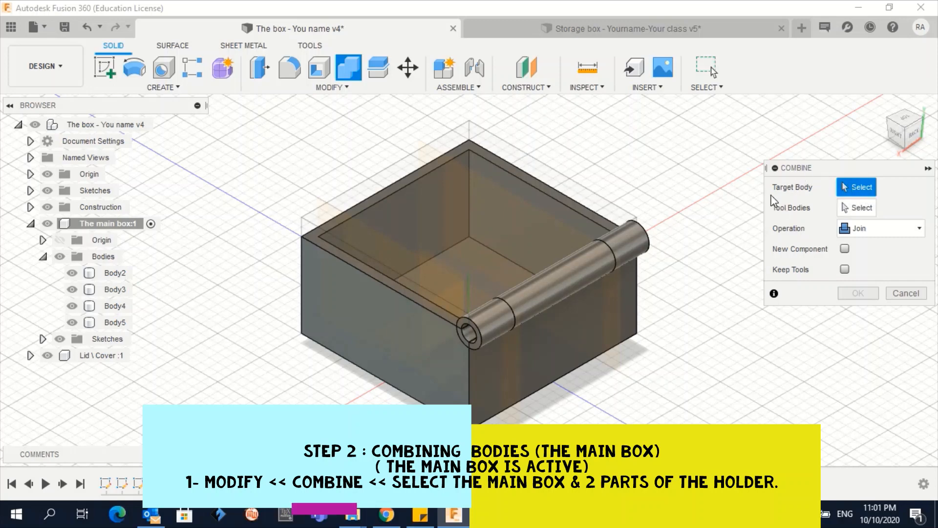
{"action": "left_click", "coordinate": [535, 349]}
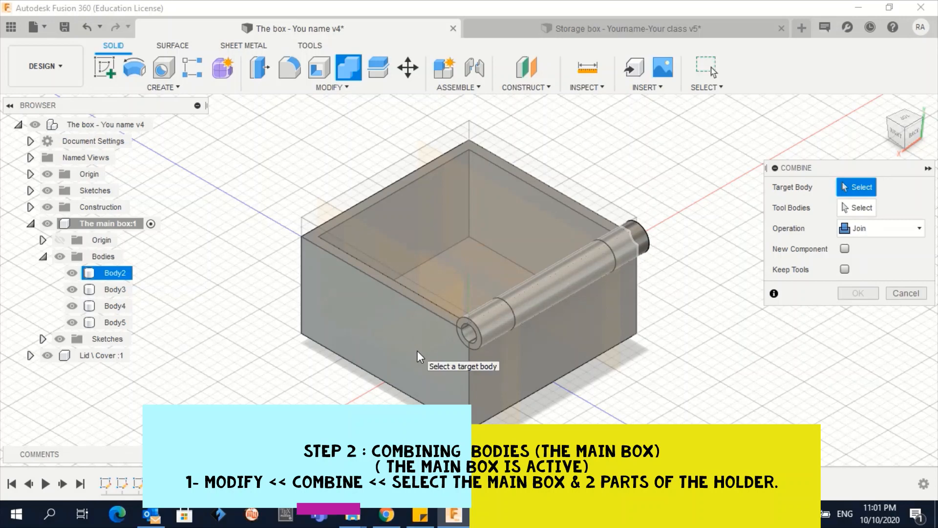
{"action": "left_click", "coordinate": [597, 321]}
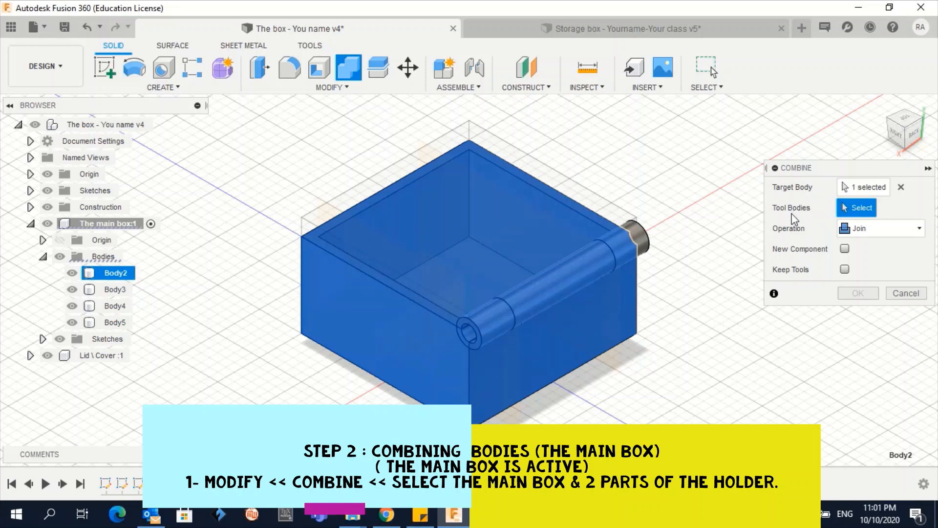
{"action": "left_click", "coordinate": [479, 320]}
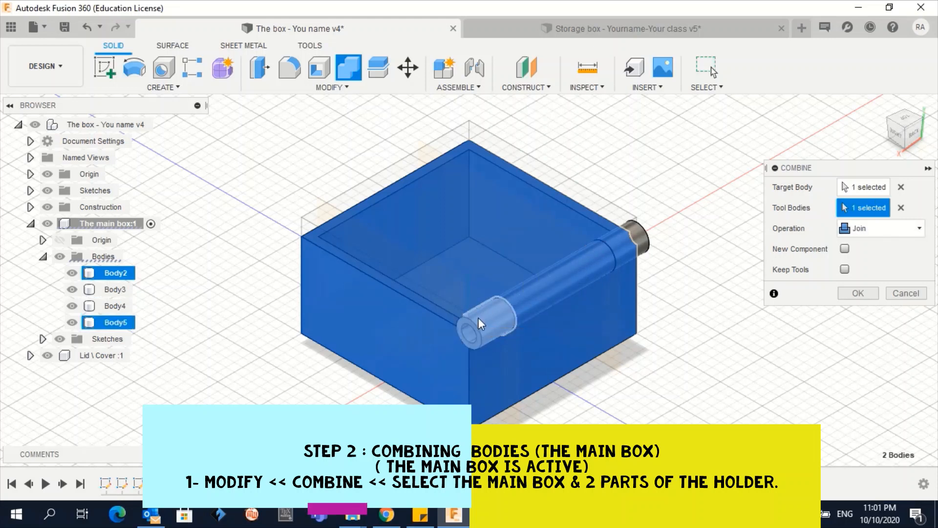
{"action": "left_click", "coordinate": [638, 253]}
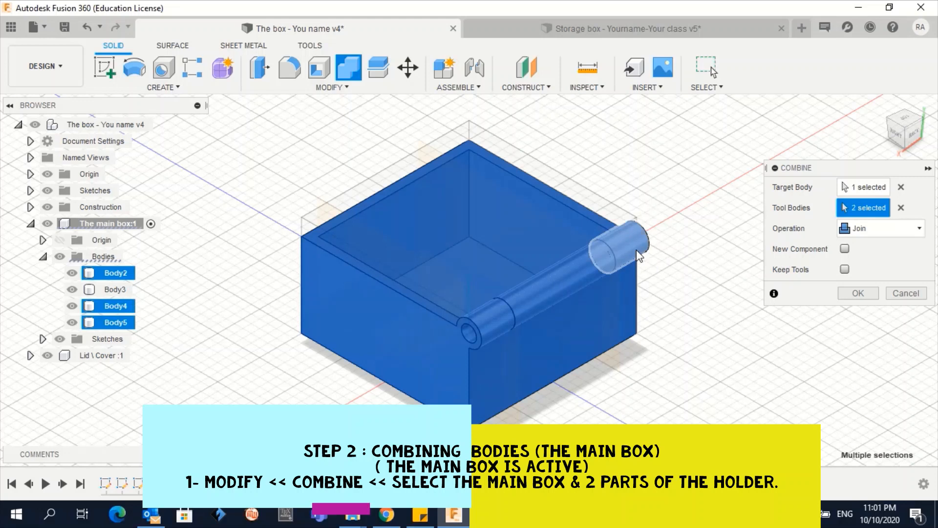
{"action": "left_click", "coordinate": [852, 230]}
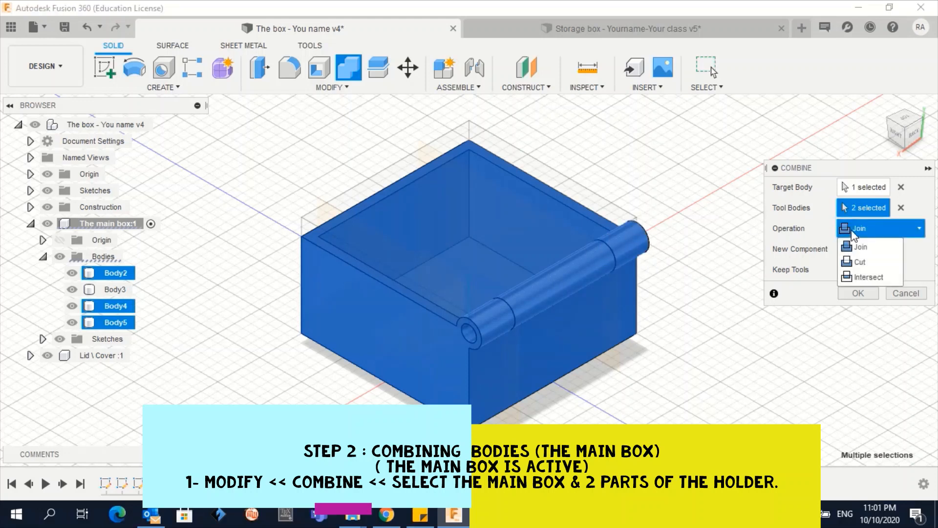
{"action": "left_click", "coordinate": [931, 262]}
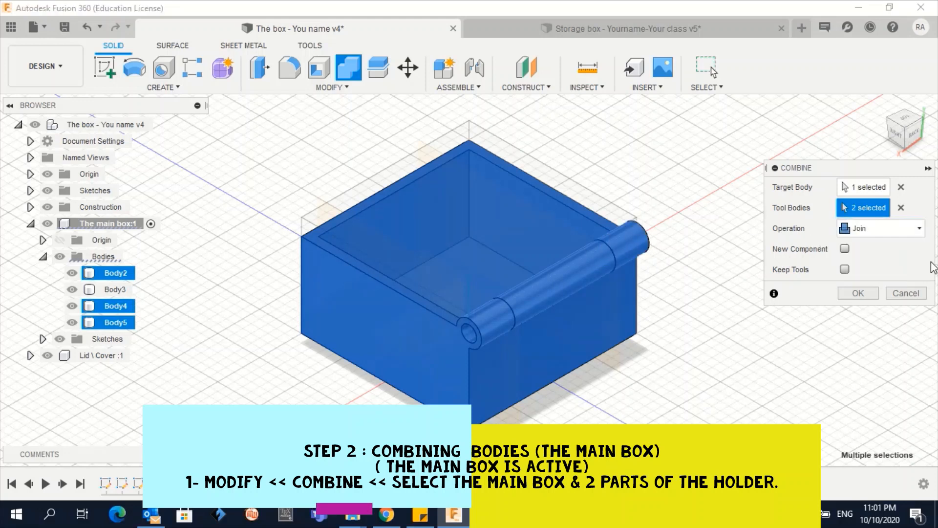
{"action": "left_click", "coordinate": [855, 296]}
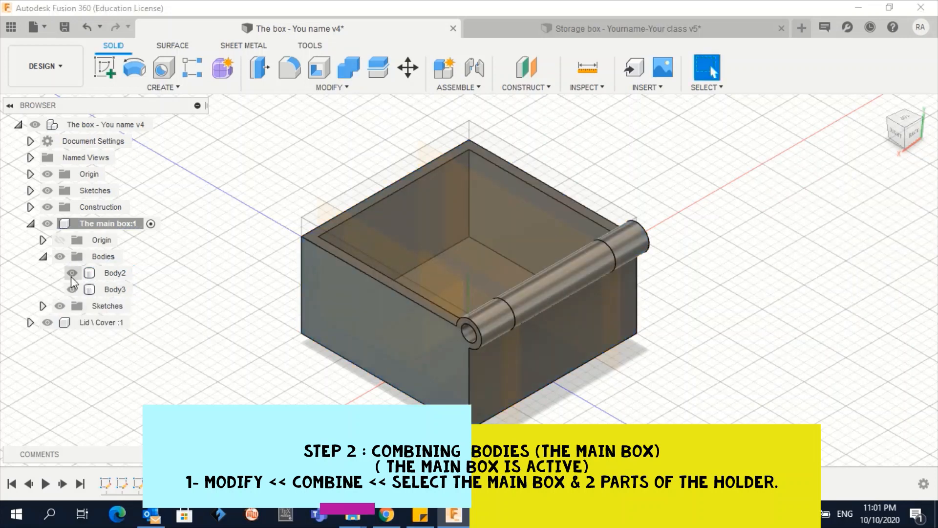
Hide and show the joined box body to check which hinge pieces belong to it
{"action": "left_click", "coordinate": [72, 274]}
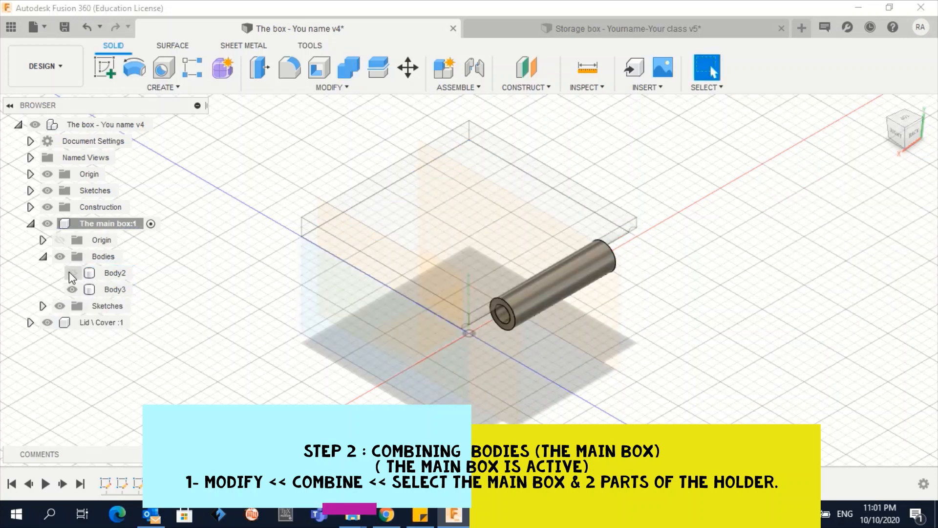
{"action": "left_click", "coordinate": [72, 273]}
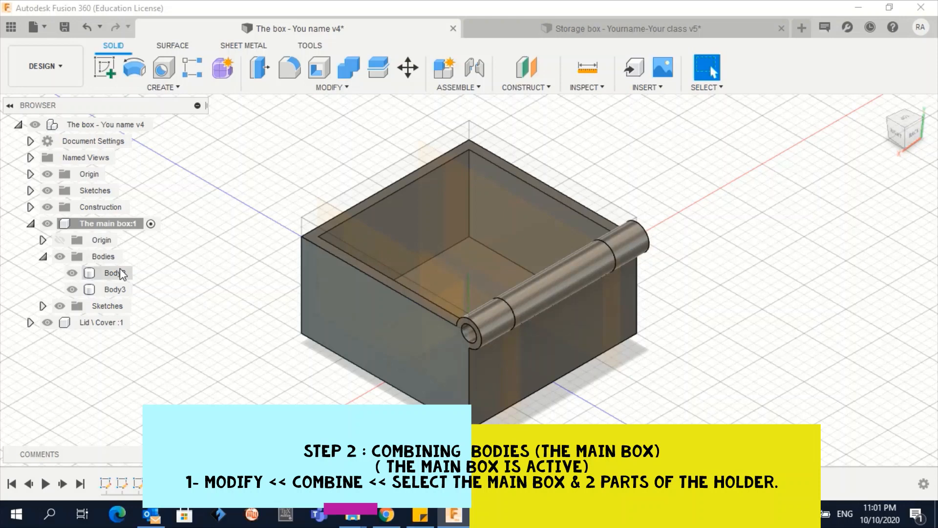
{"action": "left_click", "coordinate": [70, 274]}
{"action": "left_click", "coordinate": [70, 274]}
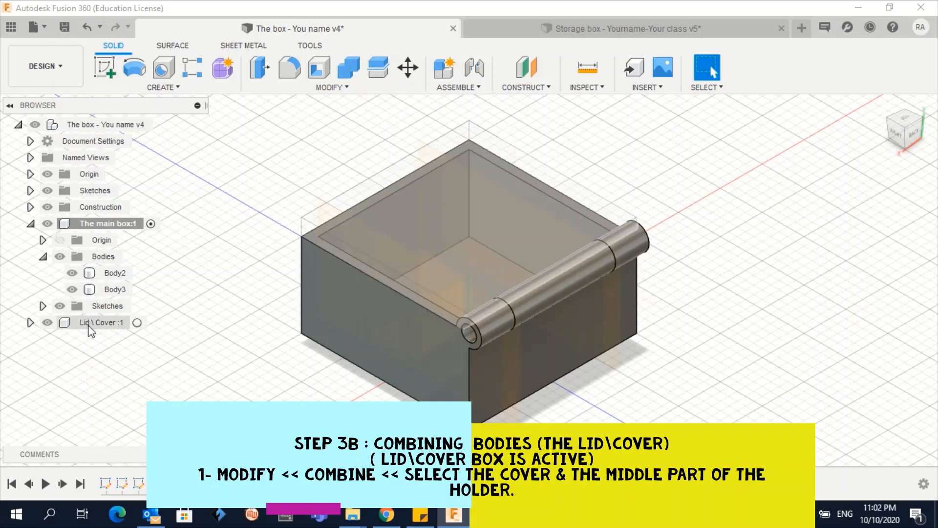
Activate the Lid \ Cover component and expand it in the component tree
{"action": "left_click", "coordinate": [123, 325]}
{"action": "left_click", "coordinate": [137, 323]}
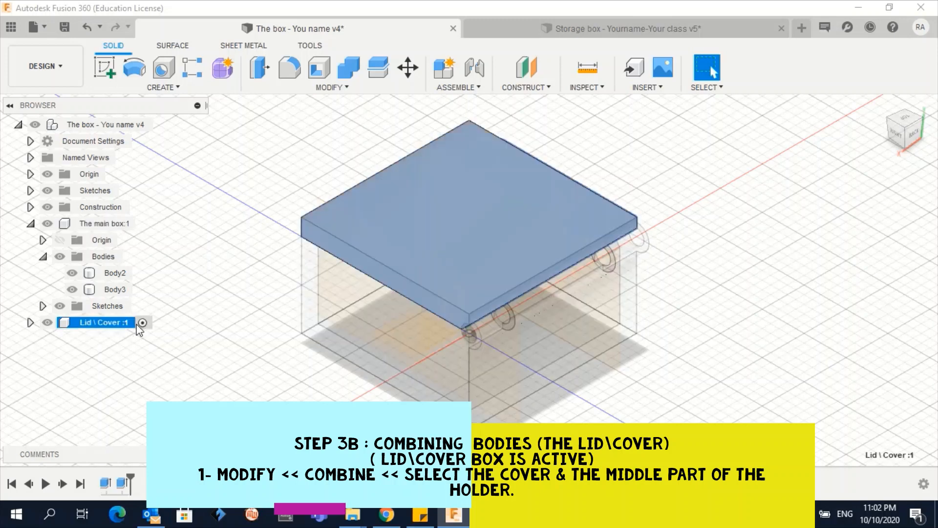
{"action": "left_click", "coordinate": [30, 323]}
Combine the lid body with the middle hinge piece using the Join operation
{"action": "left_click", "coordinate": [353, 86]}
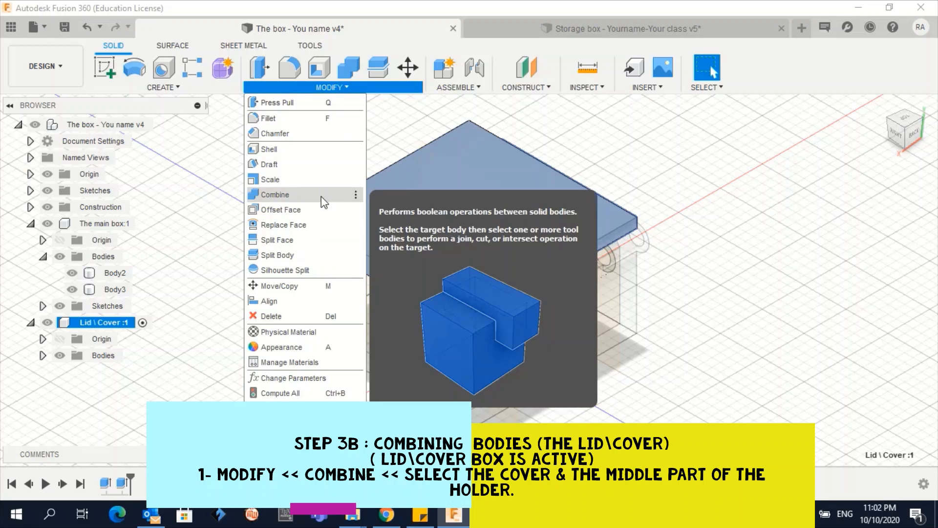
{"action": "left_click", "coordinate": [322, 195]}
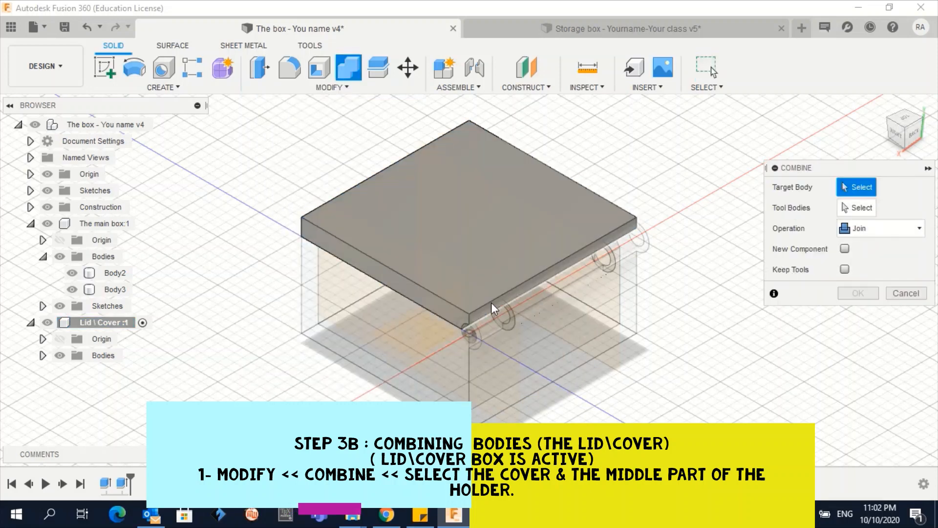
{"action": "left_click", "coordinate": [456, 251]}
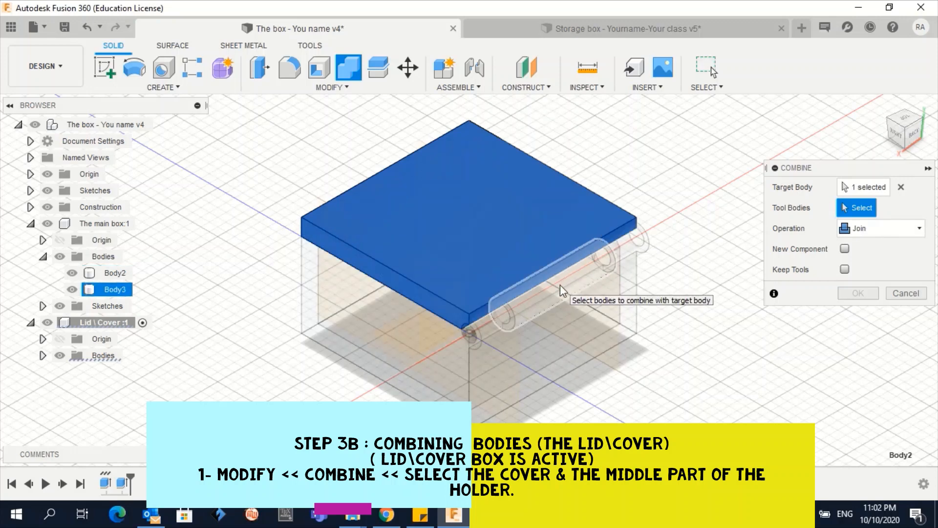
{"action": "left_click", "coordinate": [561, 287]}
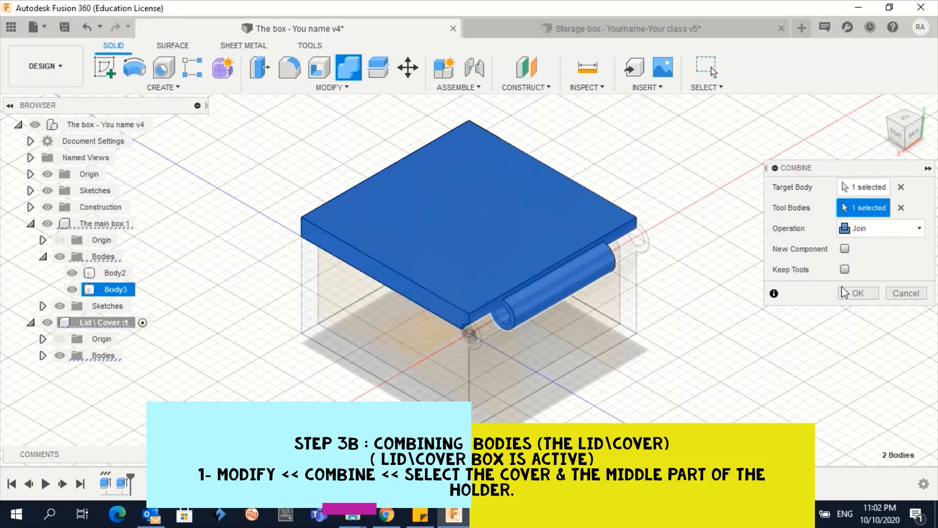
{"action": "left_click", "coordinate": [844, 292]}
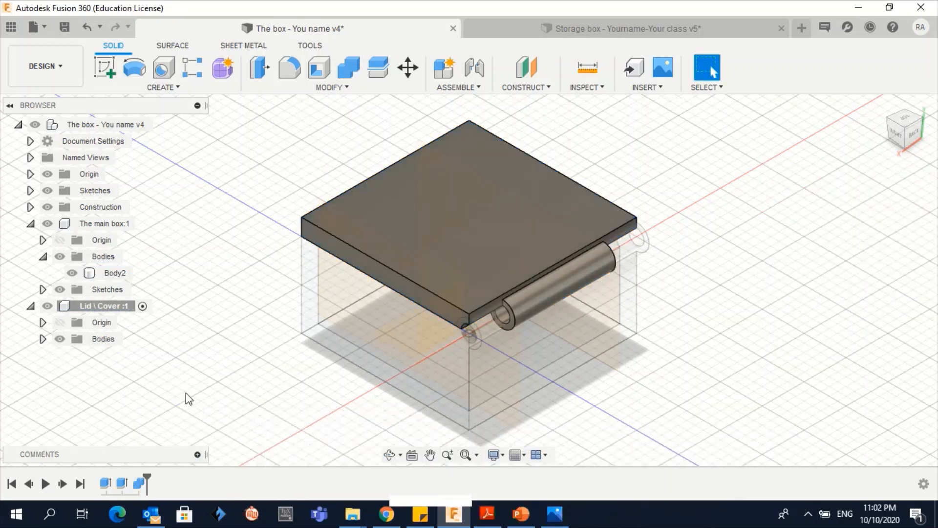
List the bodies of the Lid \ Cover component to check the joined result
{"action": "left_click", "coordinate": [30, 306]}
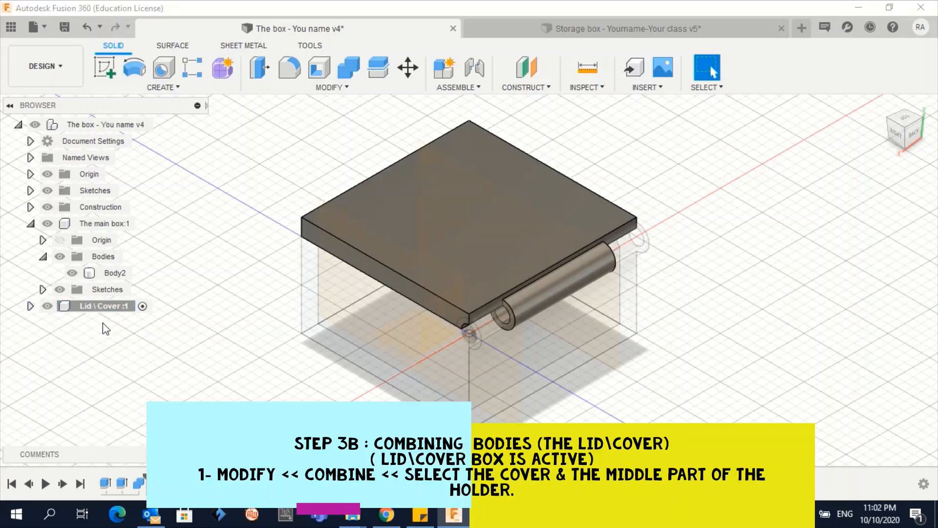
{"action": "left_click", "coordinate": [30, 306]}
{"action": "left_click", "coordinate": [42, 339]}
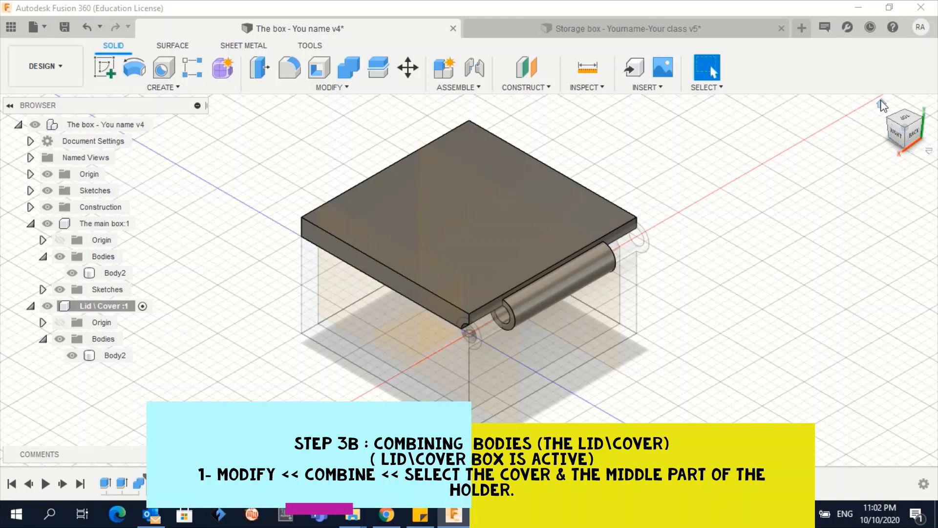
Activate the top-level box assembly and hide its construction planes
{"action": "left_click", "coordinate": [884, 103]}
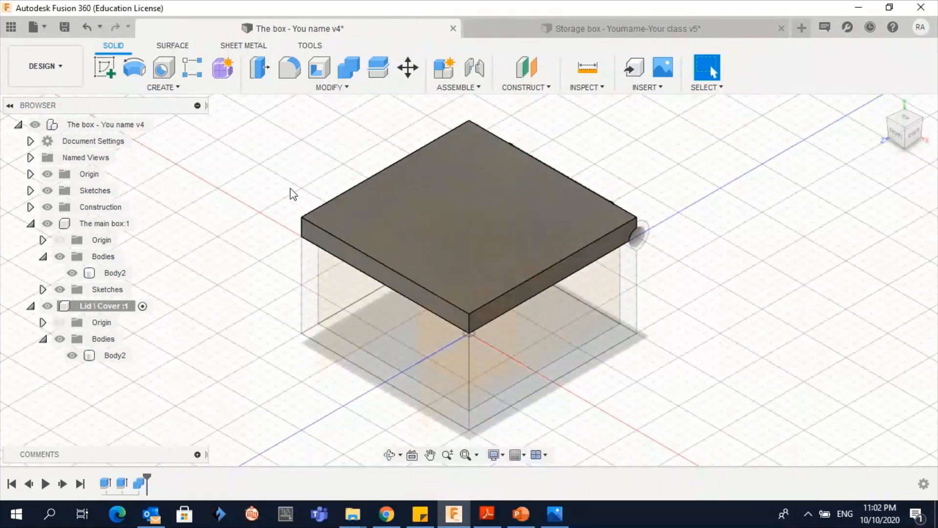
{"action": "left_click", "coordinate": [161, 123]}
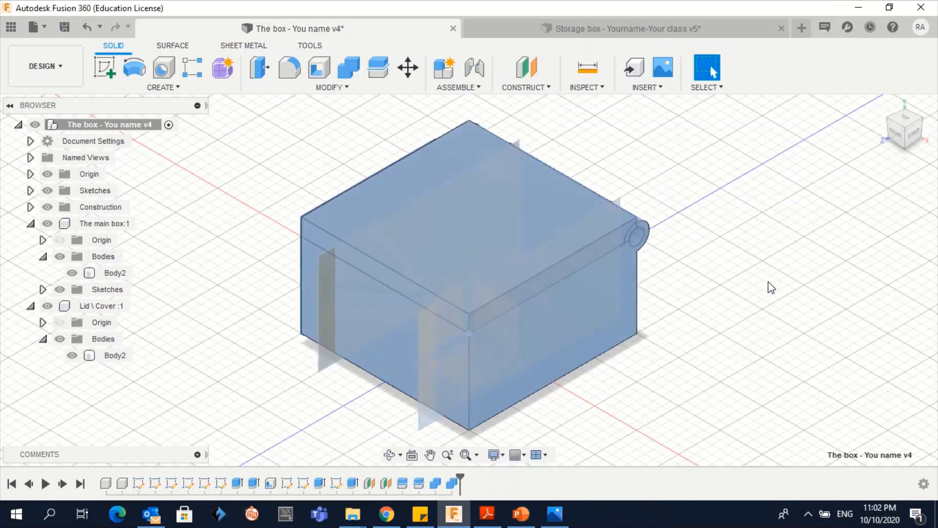
{"action": "left_click", "coordinate": [441, 340]}
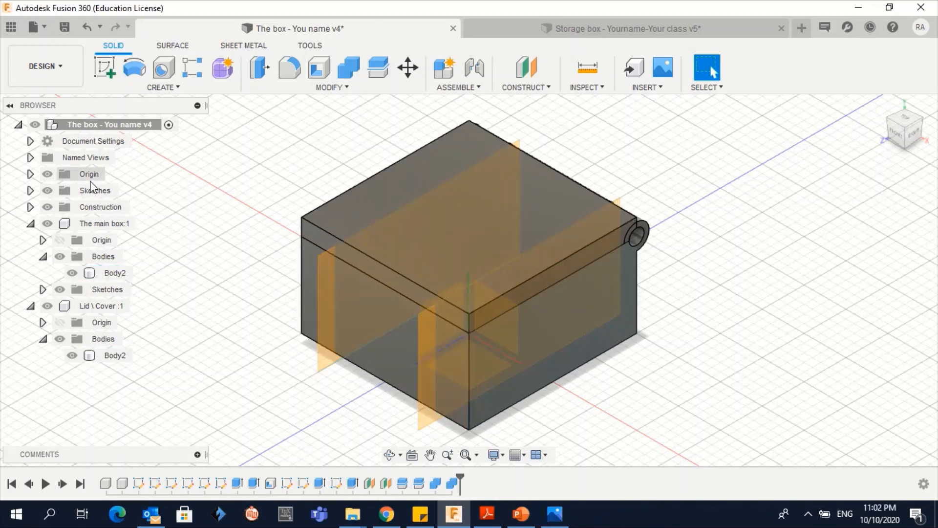
{"action": "left_click", "coordinate": [66, 207]}
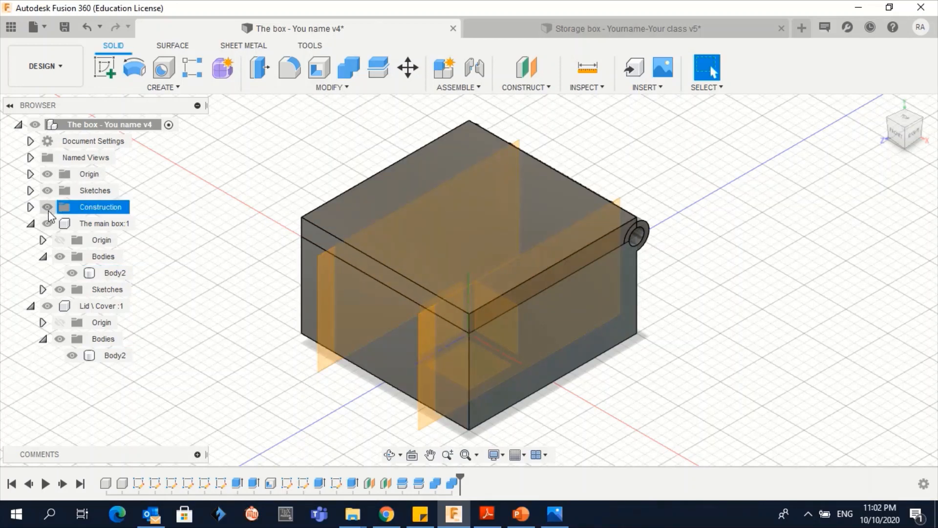
{"action": "left_click", "coordinate": [47, 207]}
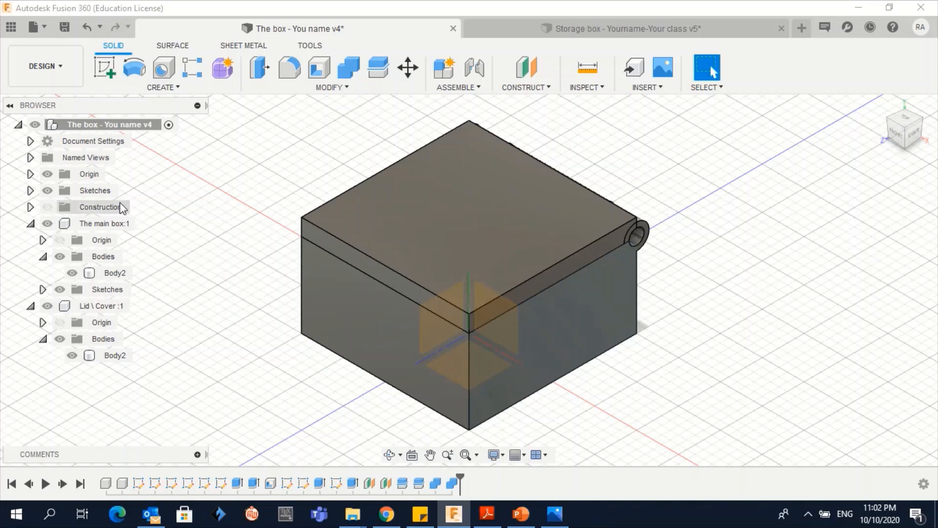
{"action": "left_click", "coordinate": [45, 207]}
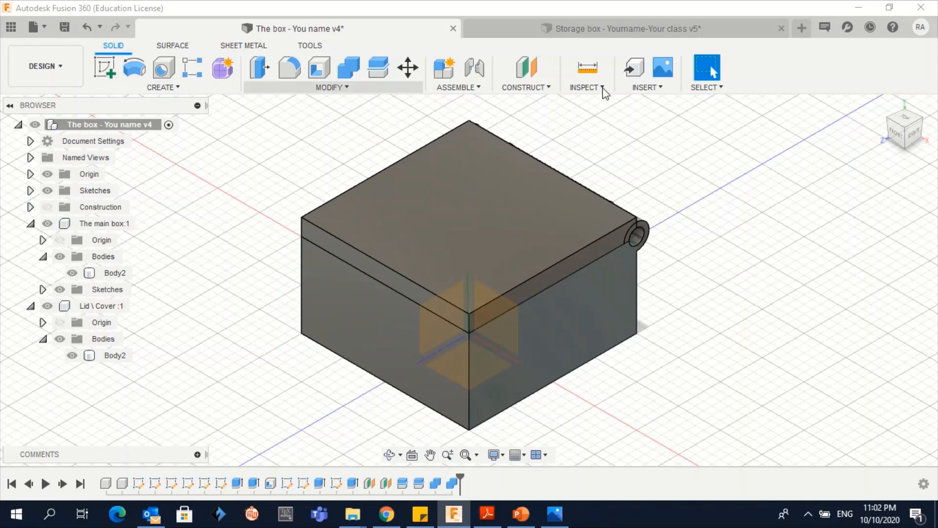
{"action": "left_click", "coordinate": [881, 104]}
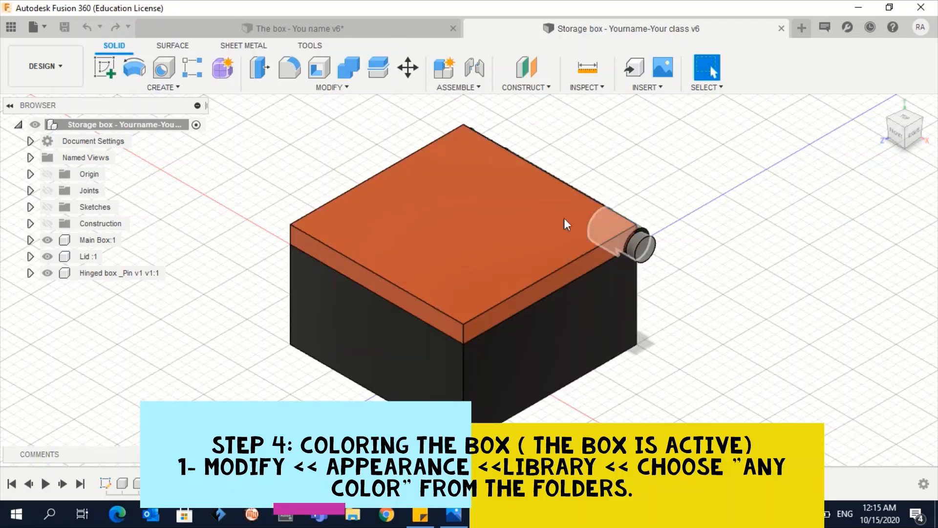
Switch to the document The box - You name and start the Appearance command with its material library expanded
{"action": "left_click", "coordinate": [373, 35]}
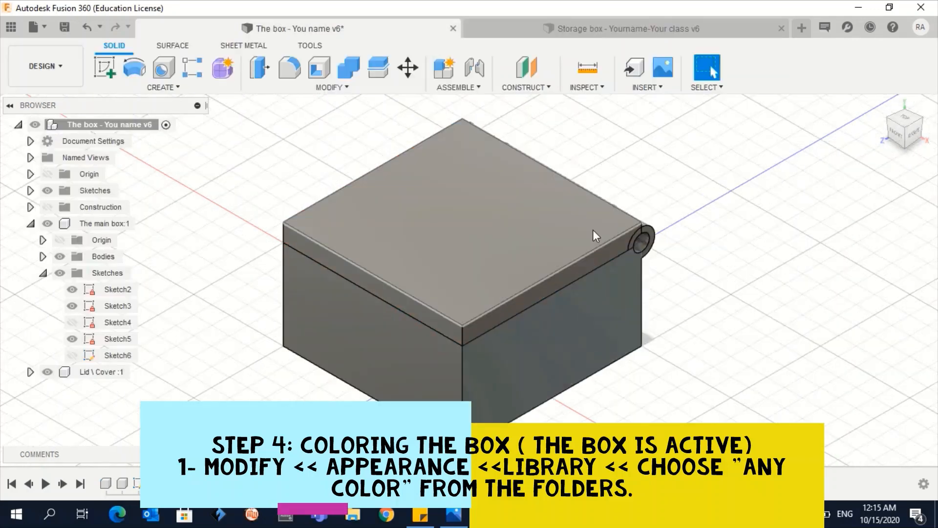
{"action": "left_click", "coordinate": [363, 89]}
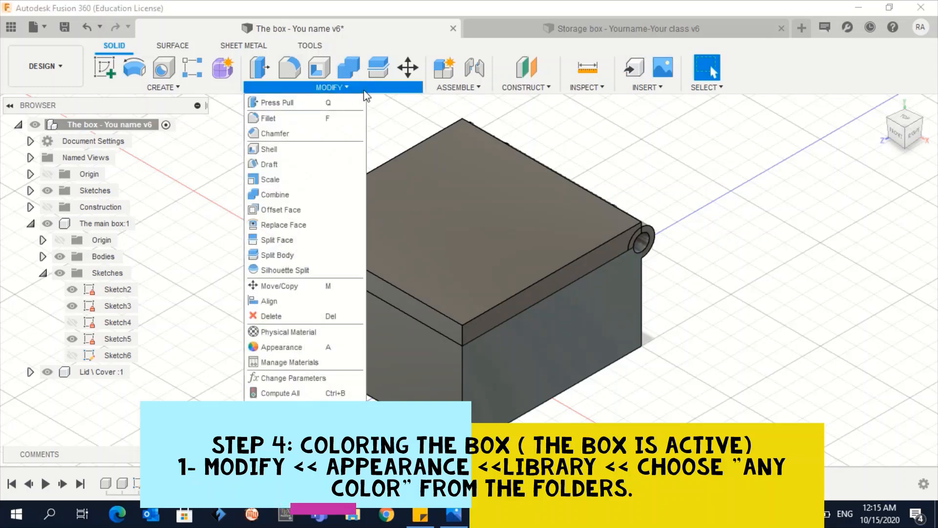
{"action": "left_click", "coordinate": [308, 347]}
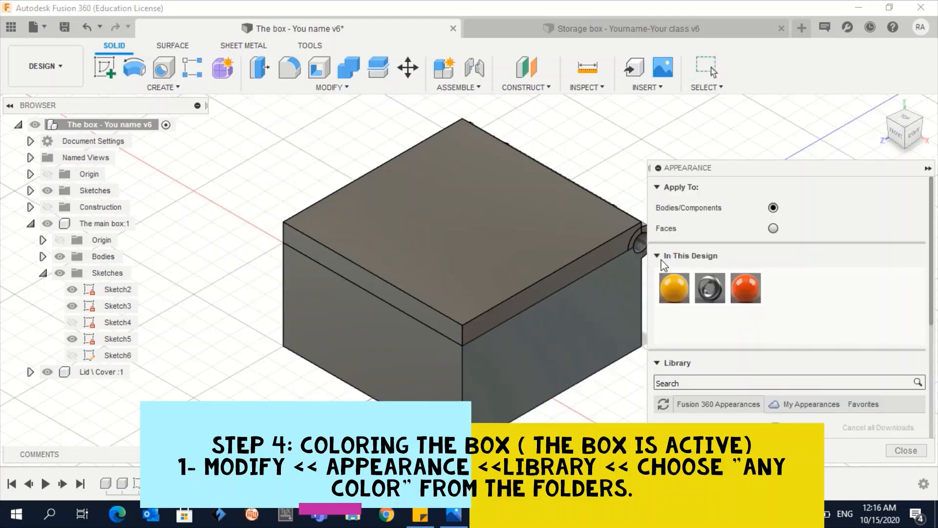
{"action": "left_click", "coordinate": [659, 257]}
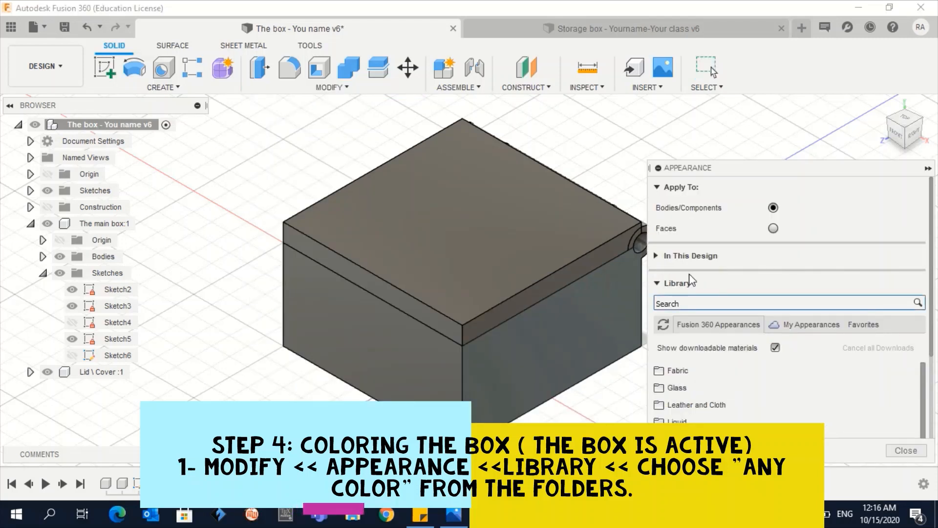
{"action": "left_click", "coordinate": [659, 285]}
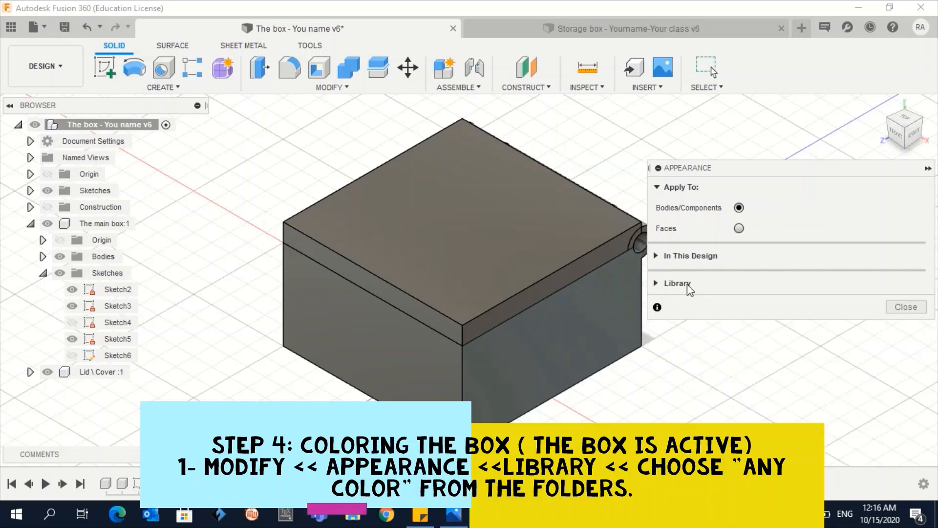
{"action": "left_click", "coordinate": [657, 283]}
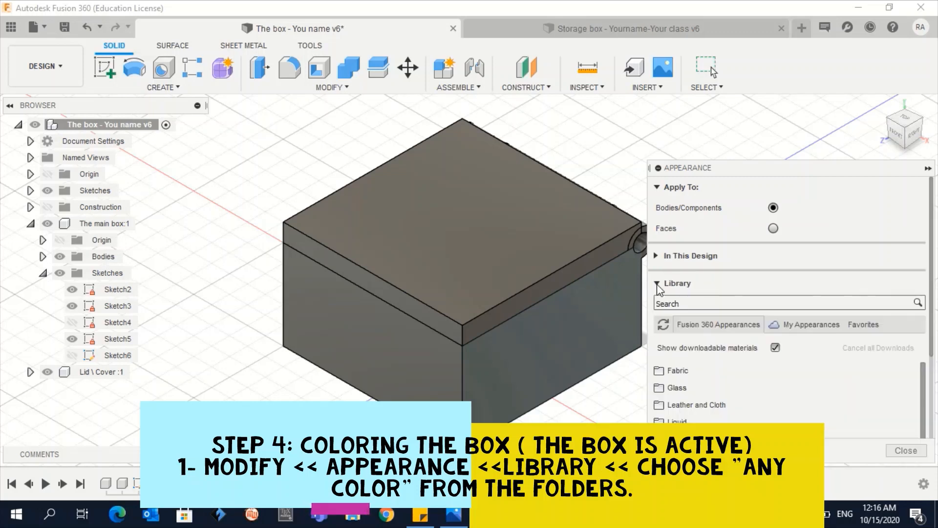
Open the Glossy subfolder of the Paint appearances and browse its enamel colours
{"action": "left_click_drag", "start_coordinate": [813, 172], "coordinate": [808, 97]}
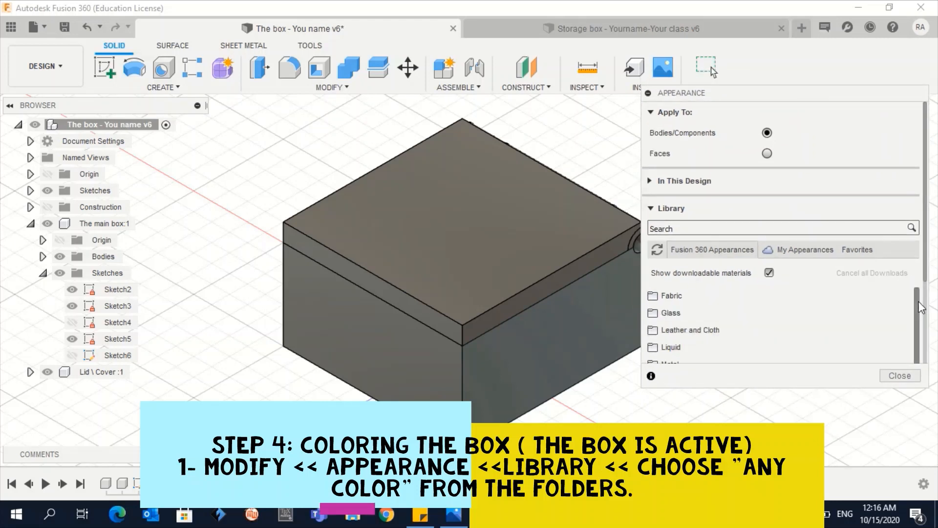
{"action": "left_click_drag", "start_coordinate": [921, 307], "coordinate": [921, 330]}
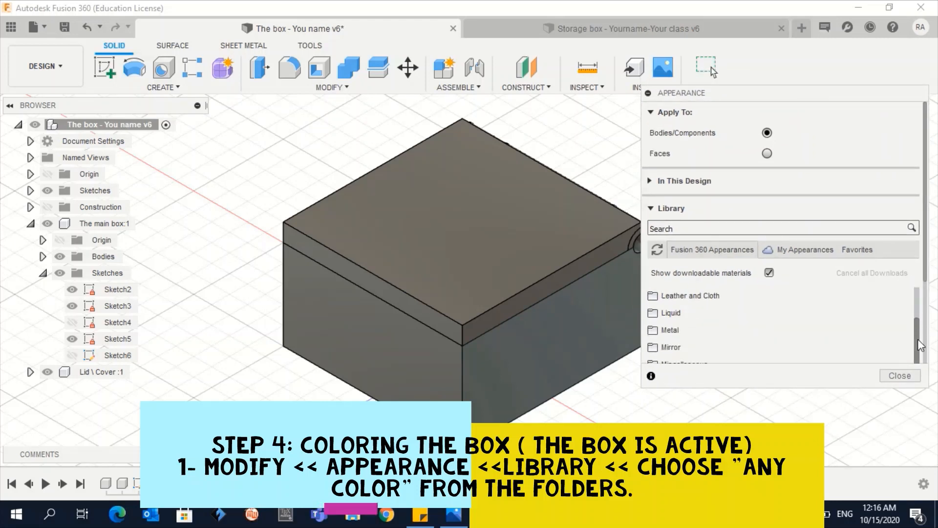
{"action": "left_click", "coordinate": [661, 180]}
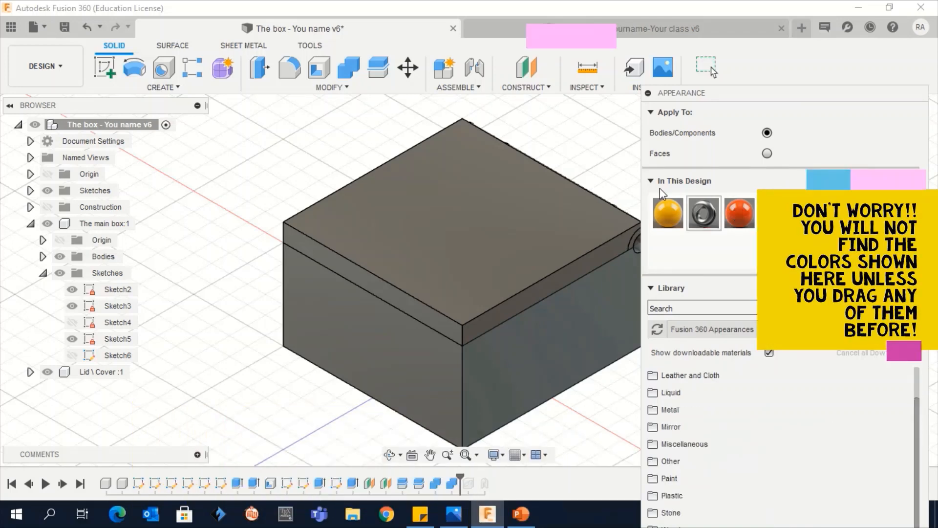
{"action": "left_click", "coordinate": [668, 478]}
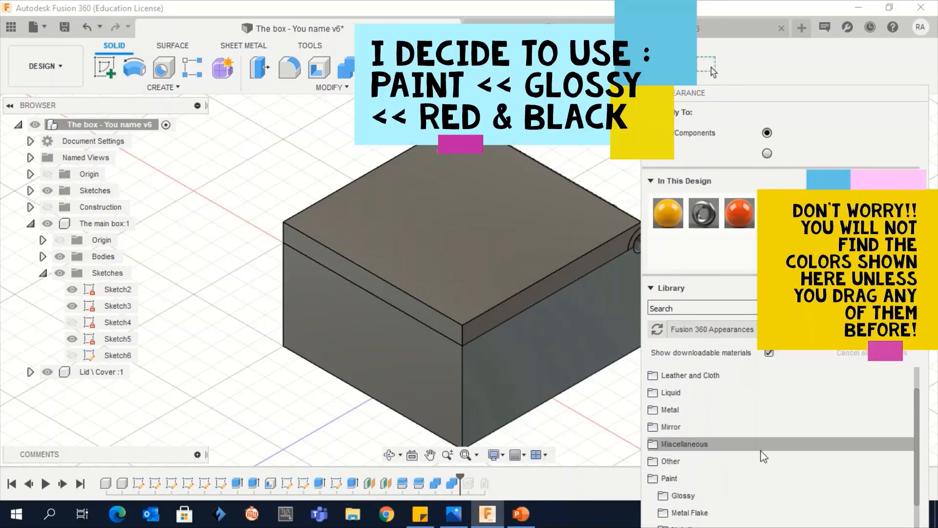
{"action": "left_click", "coordinate": [728, 495]}
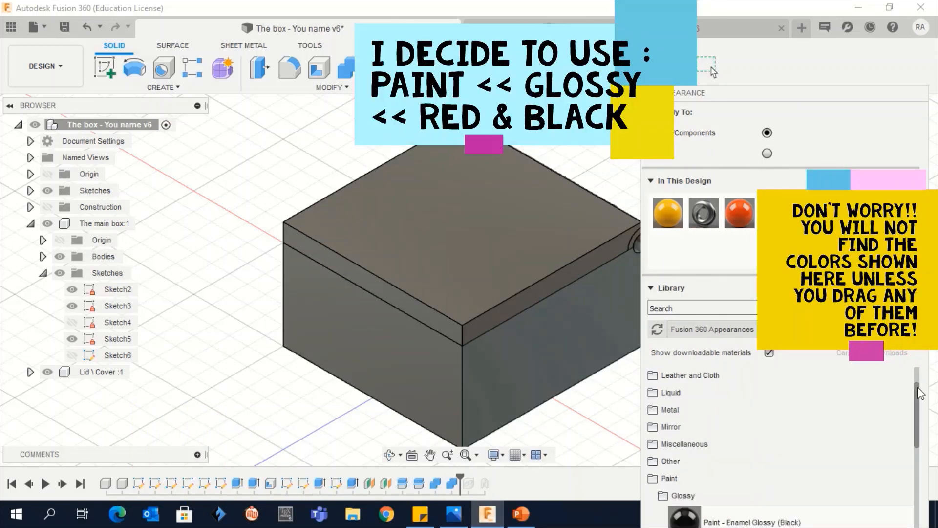
{"action": "left_click_drag", "start_coordinate": [920, 393], "coordinate": [931, 458]}
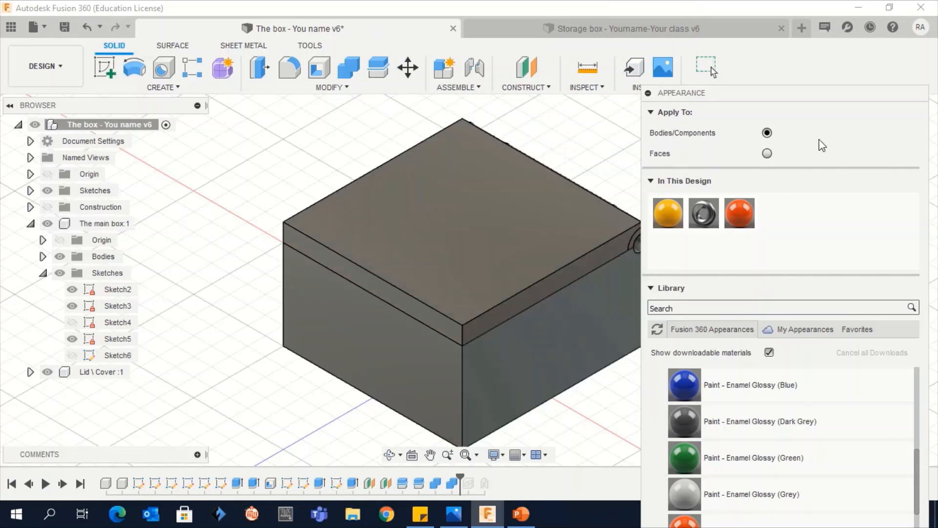
Apply the red glossy enamel paint to the lid, with the appearance assigned to Bodies/Components
{"action": "left_click", "coordinate": [767, 153]}
{"action": "left_click", "coordinate": [766, 133]}
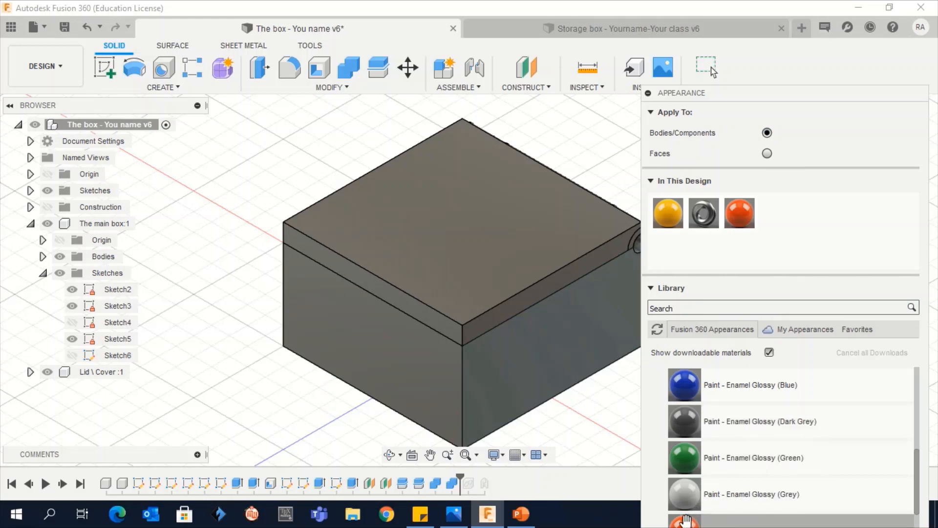
{"action": "mouse_move", "coordinate": [688, 520]}
{"action": "left_mouse_down"}
{"action": "mouse_move", "coordinate": [535, 313]}
{"action": "mouse_move", "coordinate": [488, 273]}
{"action": "left_mouse_up"}
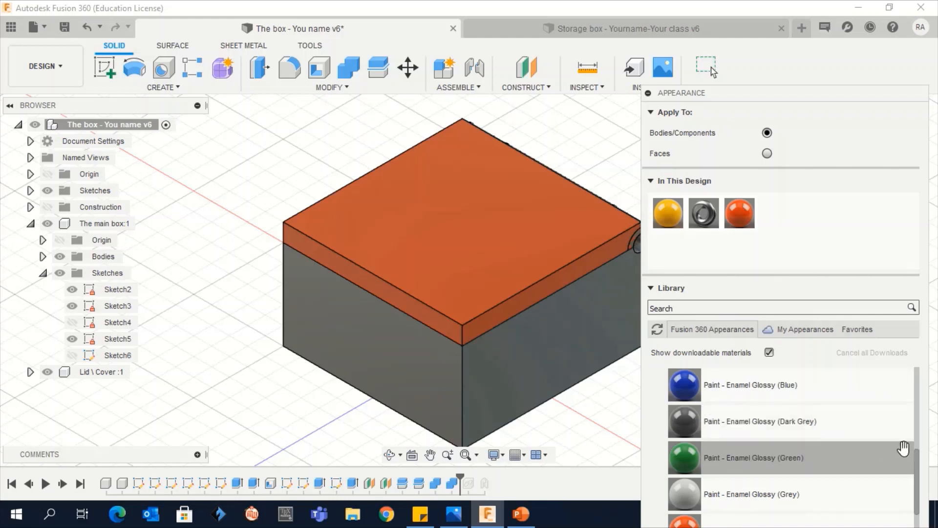
Apply Paint - Enamel Glossy (Black) to the main box body and collapse the Appearance dialog
{"action": "left_click_drag", "start_coordinate": [918, 457], "coordinate": [917, 434]}
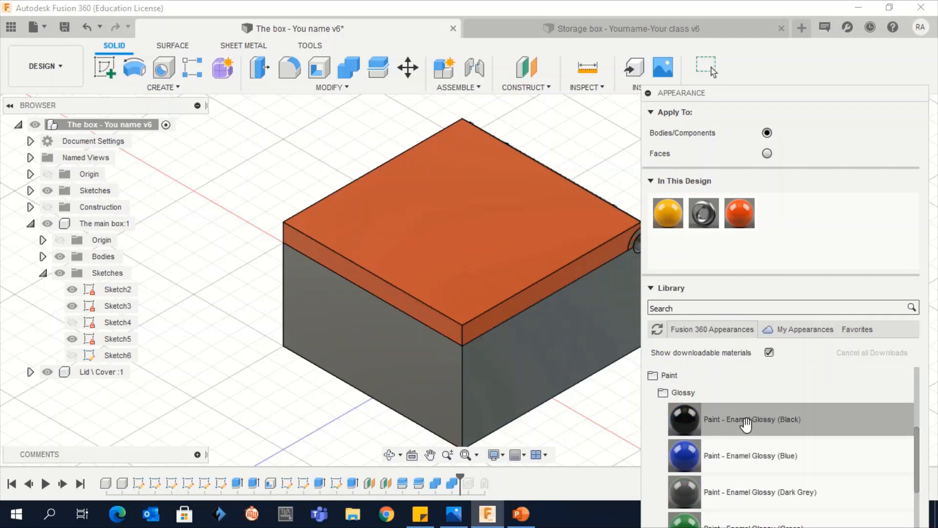
{"action": "left_click_drag", "start_coordinate": [746, 424], "coordinate": [518, 372]}
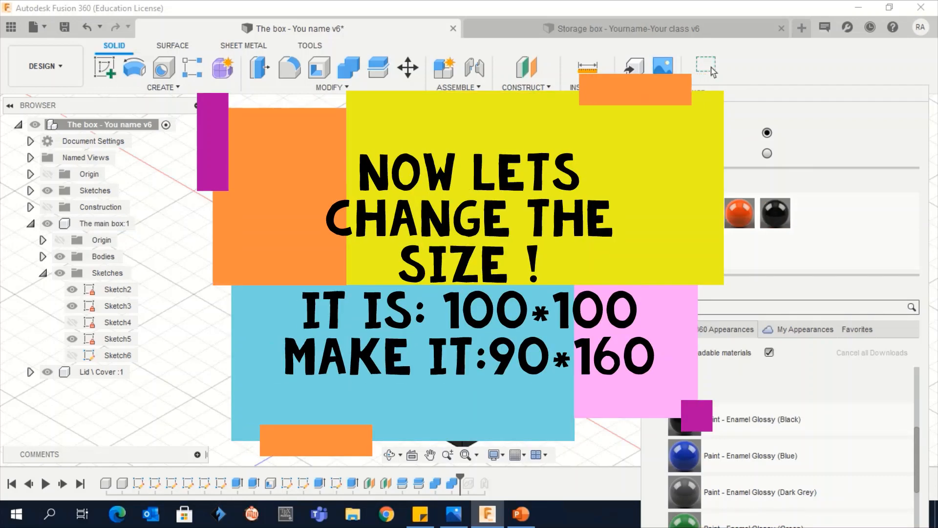
{"action": "left_click", "coordinate": [648, 93]}
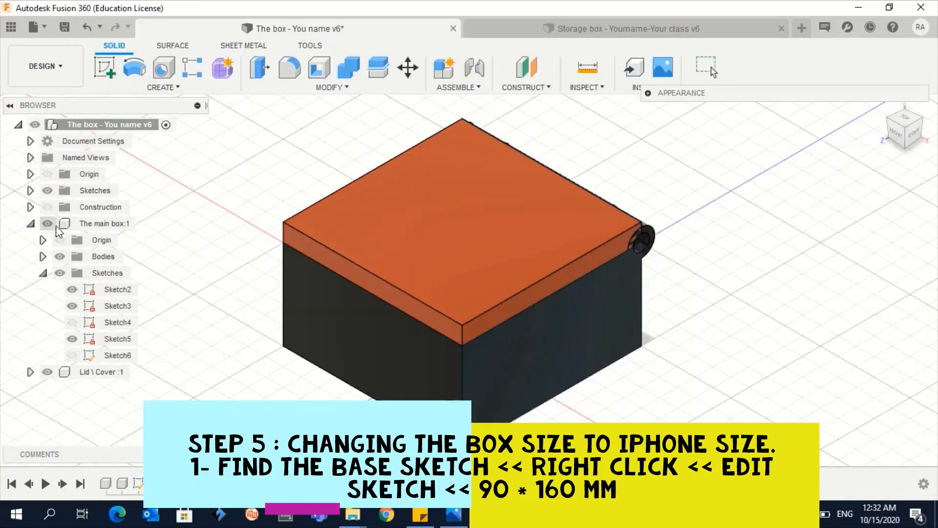
Activate the main box component and list the sketches it contains
{"action": "left_click", "coordinate": [97, 225]}
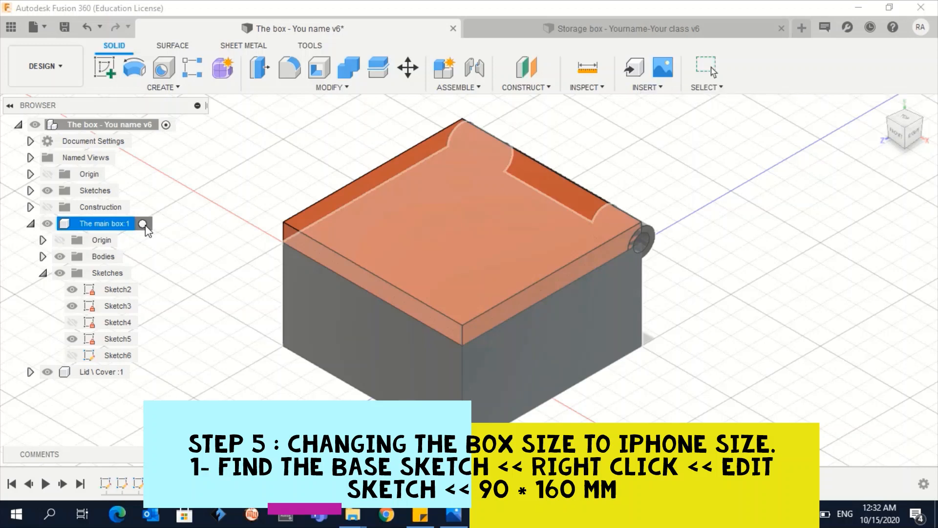
{"action": "left_click", "coordinate": [142, 223]}
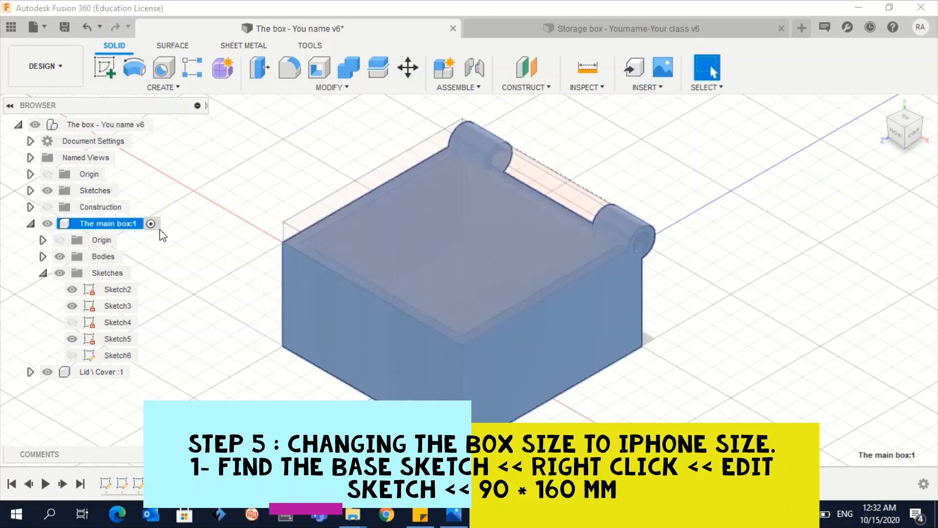
{"action": "left_click", "coordinate": [43, 273]}
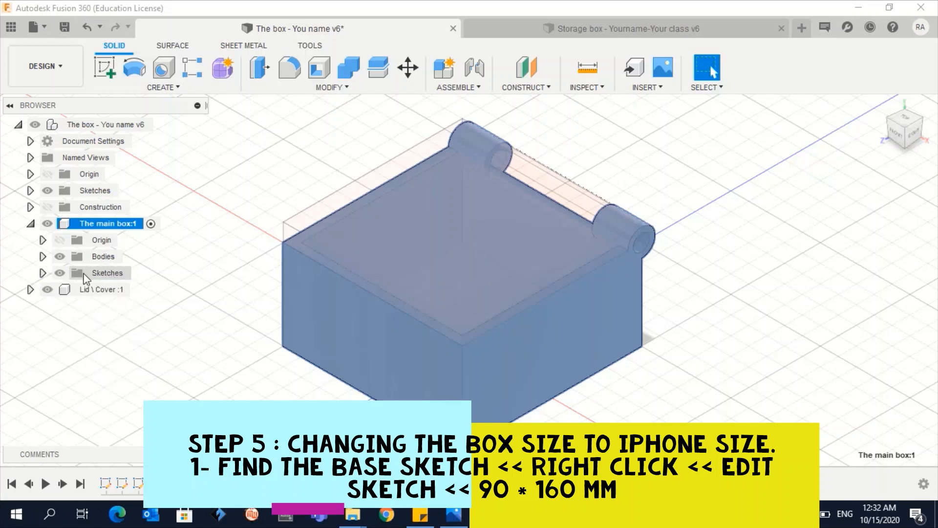
{"action": "left_click", "coordinate": [43, 273]}
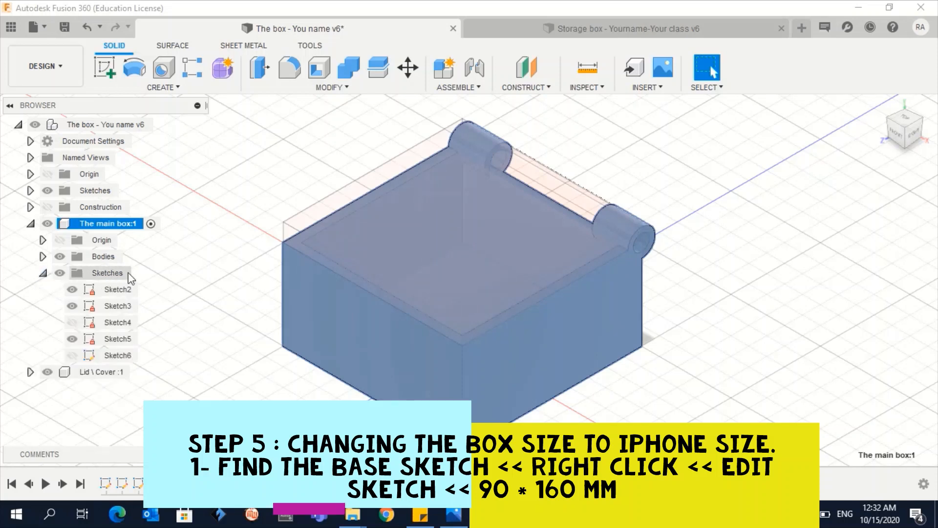
Look through the main box's sketches for the one defining its base square, and open that sketch, Sketch4, for editing
{"action": "left_click", "coordinate": [120, 290]}
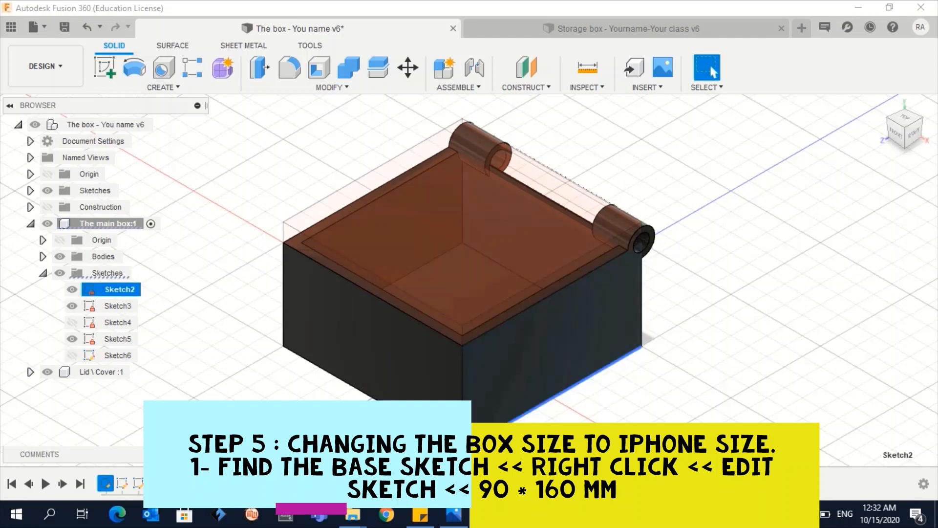
{"action": "left_click", "coordinate": [116, 307]}
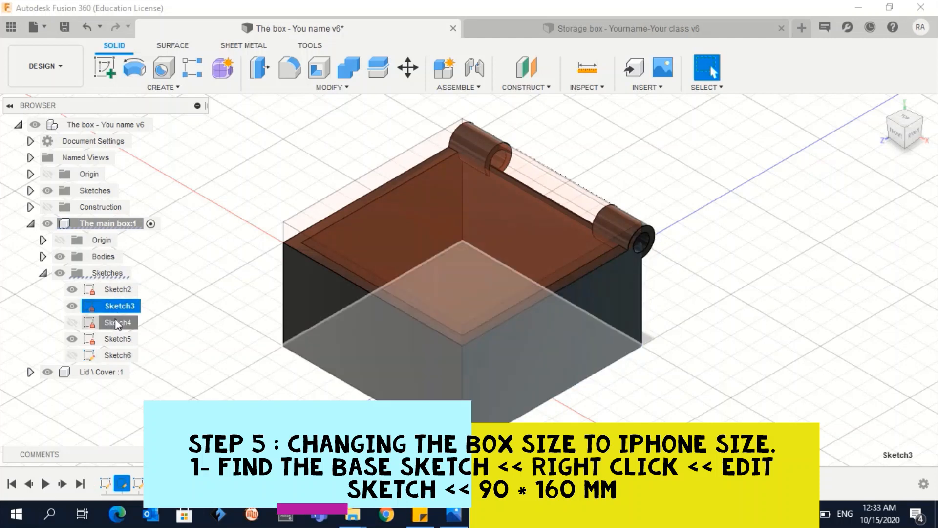
{"action": "left_click", "coordinate": [116, 322]}
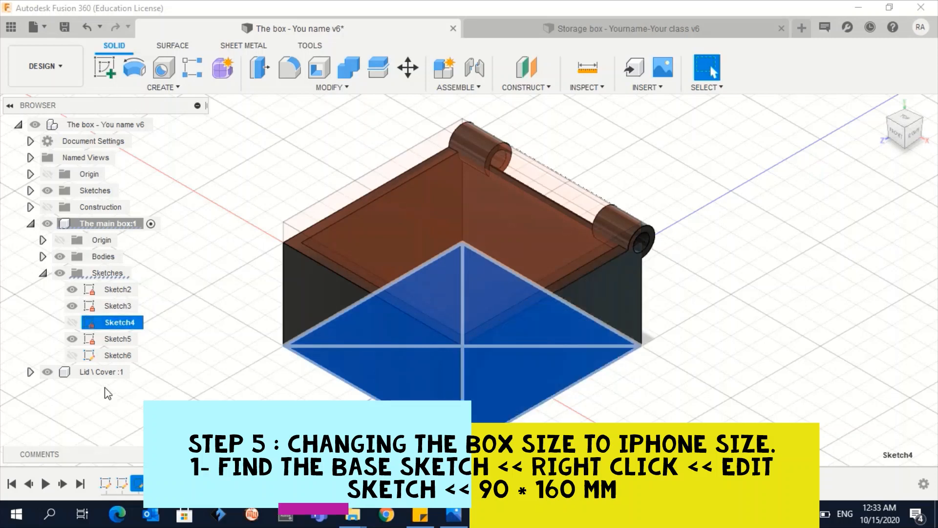
{"action": "left_click", "coordinate": [125, 339]}
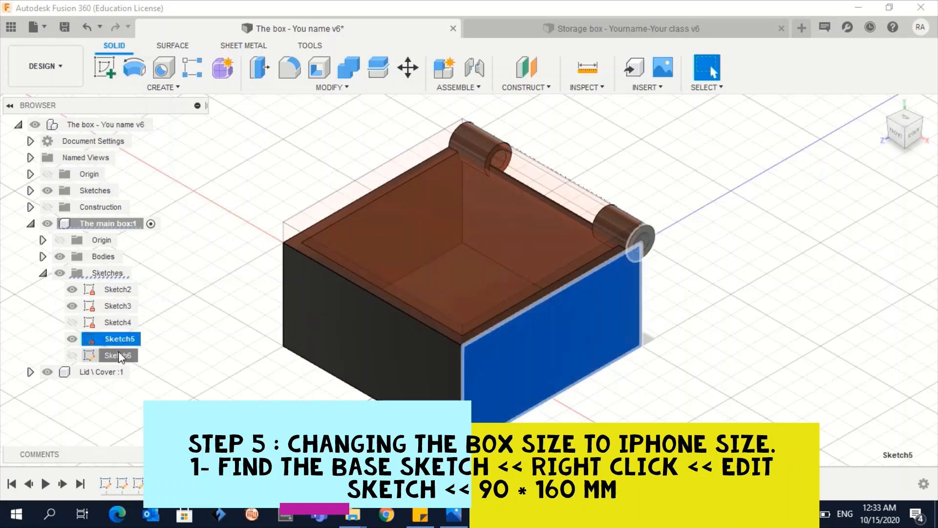
{"action": "left_click", "coordinate": [119, 352]}
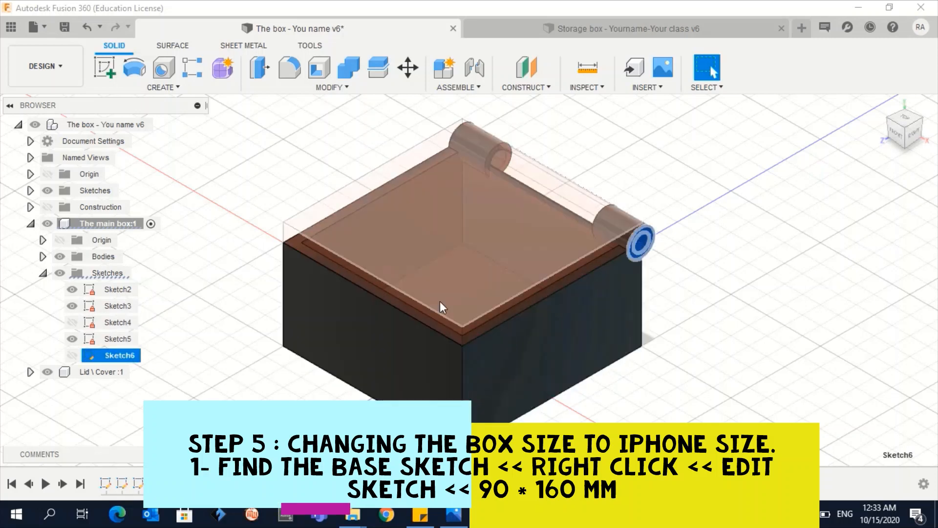
{"action": "left_click", "coordinate": [111, 340]}
{"action": "left_click", "coordinate": [115, 326]}
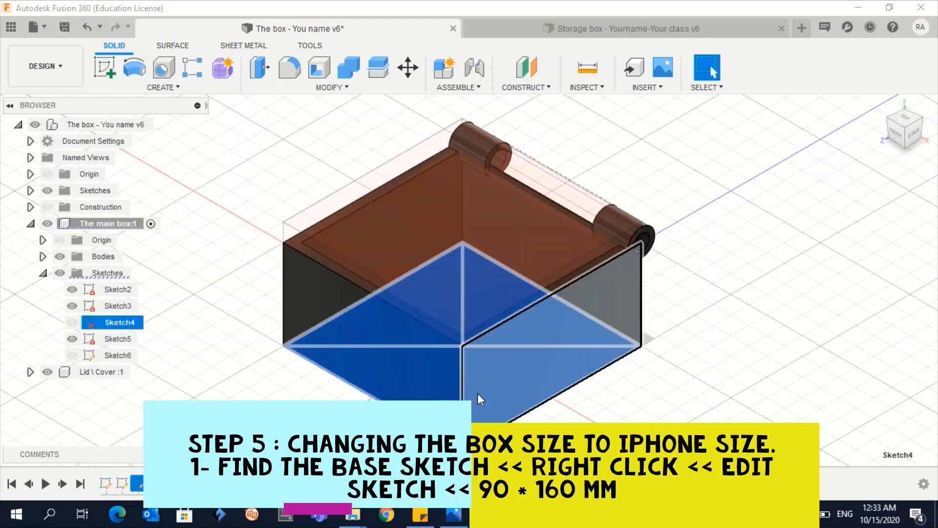
{"action": "right_click", "coordinate": [127, 329]}
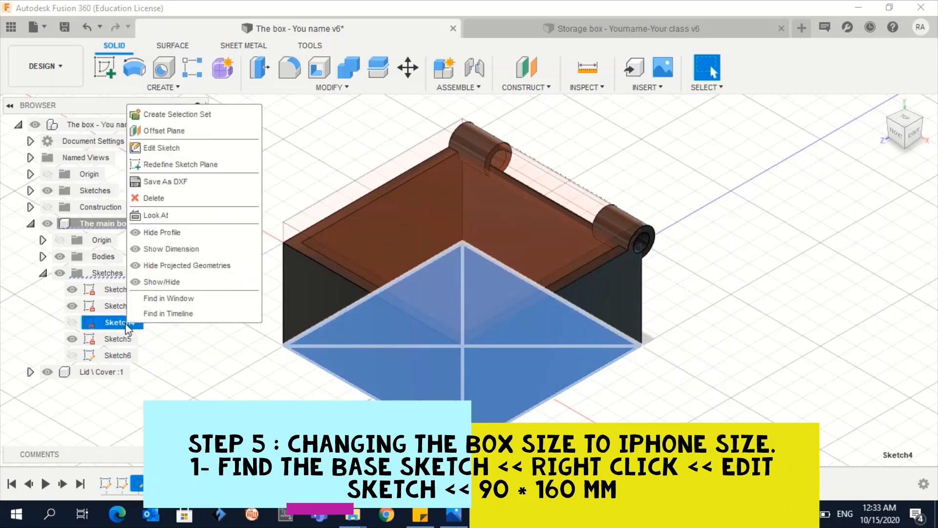
{"action": "left_click", "coordinate": [171, 149]}
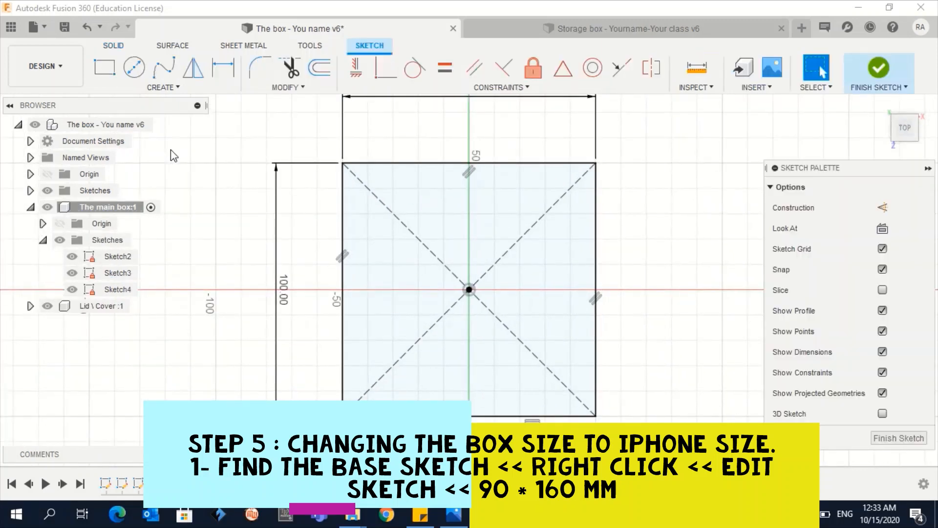
Set the vertical side dimension of the base sketch to 90 mm
{"action": "scroll", "coordinate": [482, 186], "scroll_direction": "up", "scroll_amount": 1}
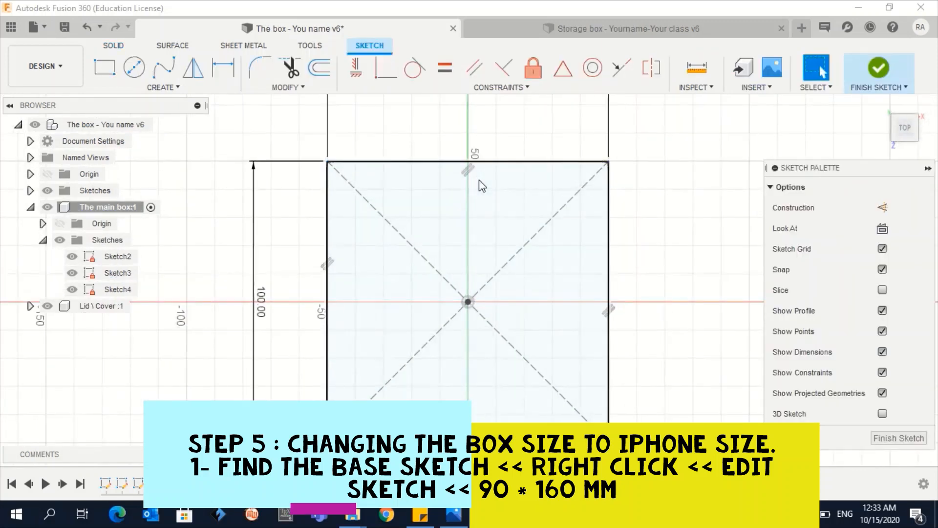
{"action": "scroll", "coordinate": [481, 186], "scroll_direction": "down", "scroll_amount": 1}
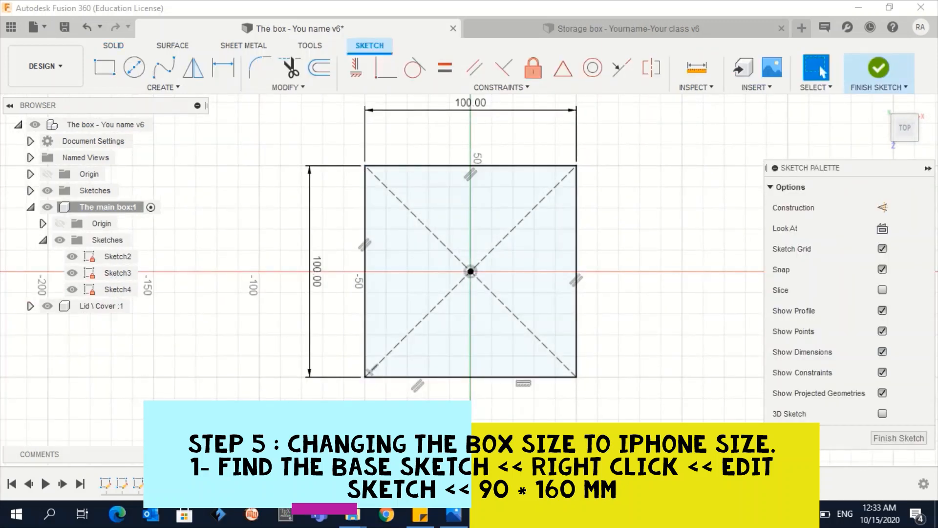
{"action": "middle_click_drag", "start_coordinate": [488, 203], "coordinate": [490, 247]}
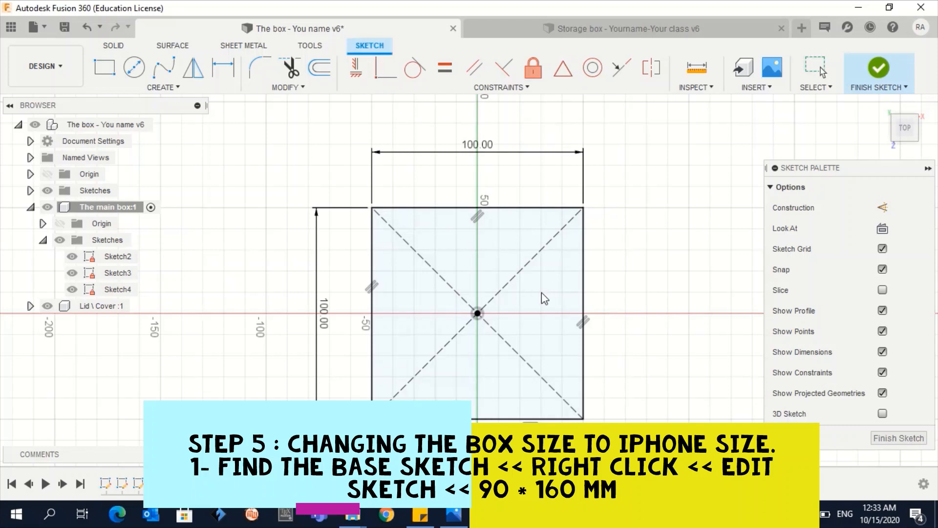
{"action": "double_click", "coordinate": [323, 312]}
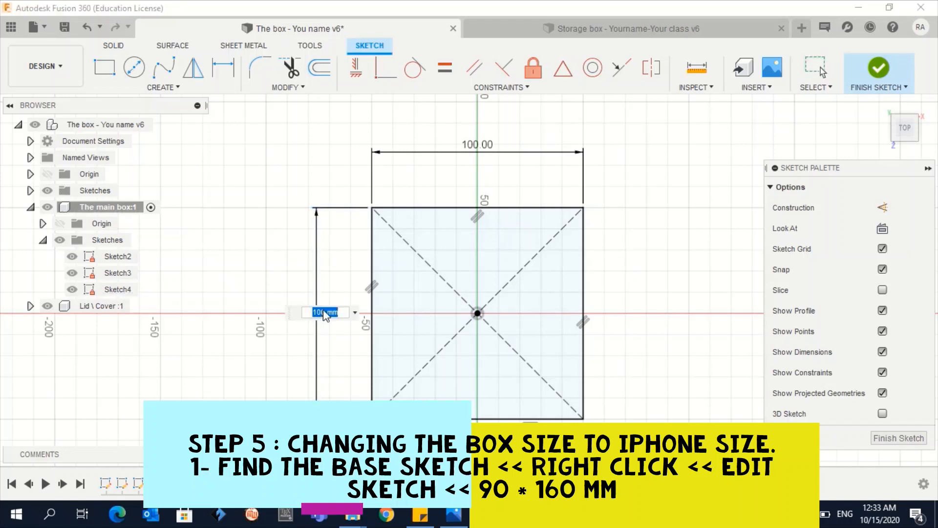
{"action": "key", "text": "BackSpace"}
{"action": "type", "text": "90"}
{"action": "key", "text": "Return"}
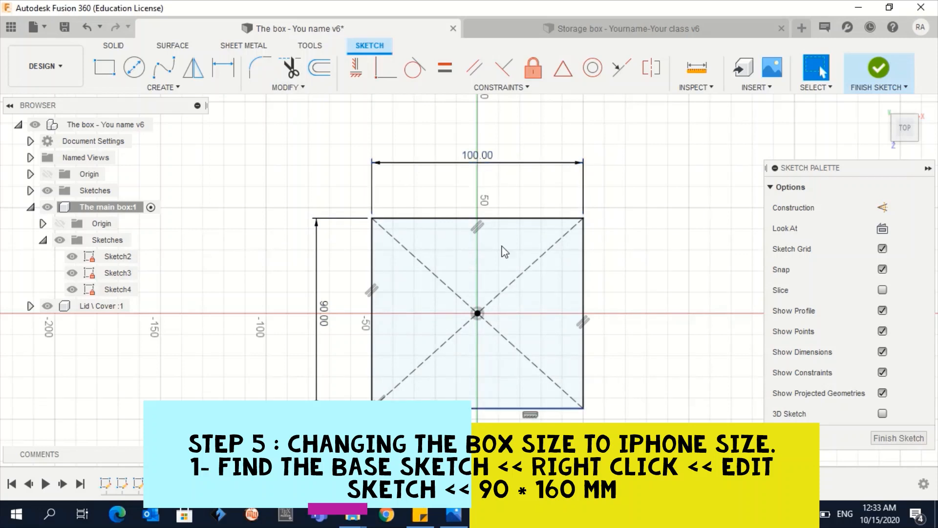
Set the horizontal side dimension of the base sketch to 160 mm and finish the sketch
{"action": "double_click", "coordinate": [476, 155]}
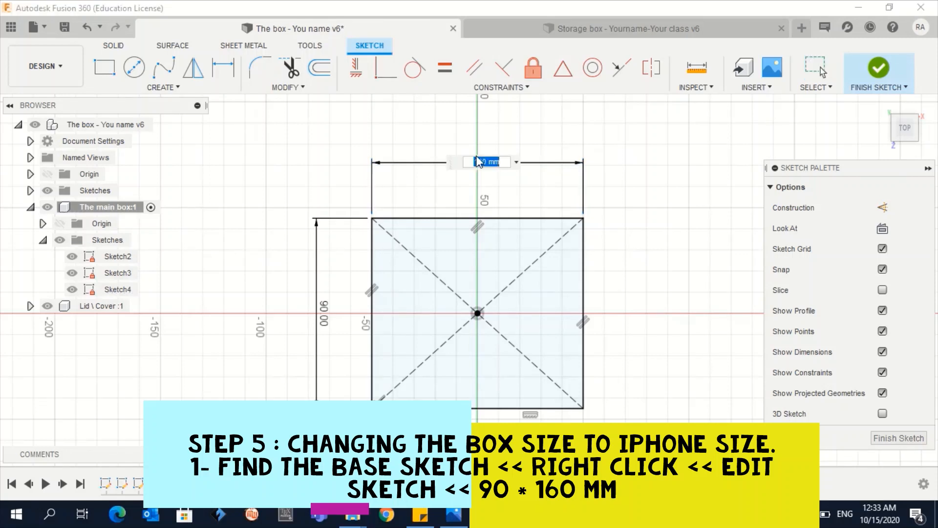
{"action": "type", "text": "160"}
{"action": "key", "text": "Return"}
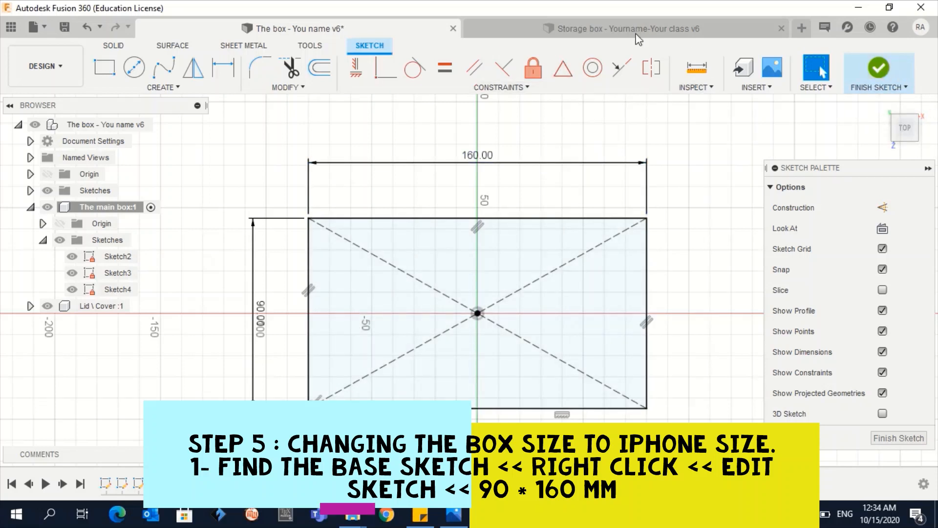
{"action": "left_click", "coordinate": [875, 71]}
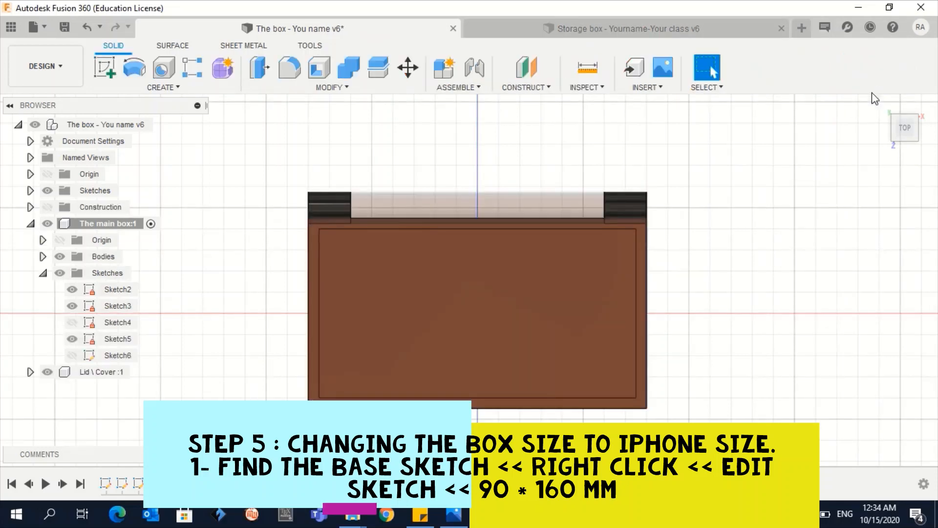
Reactivate the top-level component of the design and check the resized box and its hinge from the back
{"action": "left_click", "coordinate": [882, 104]}
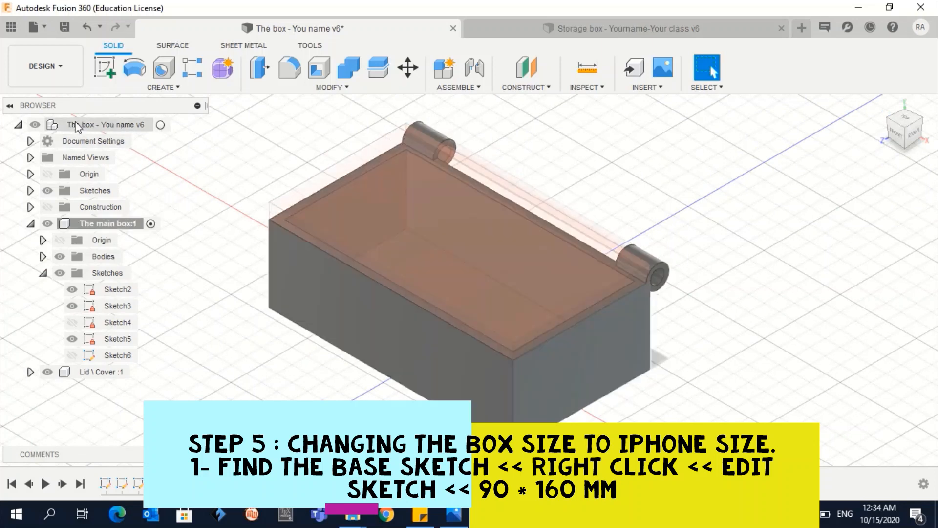
{"action": "left_click", "coordinate": [160, 125]}
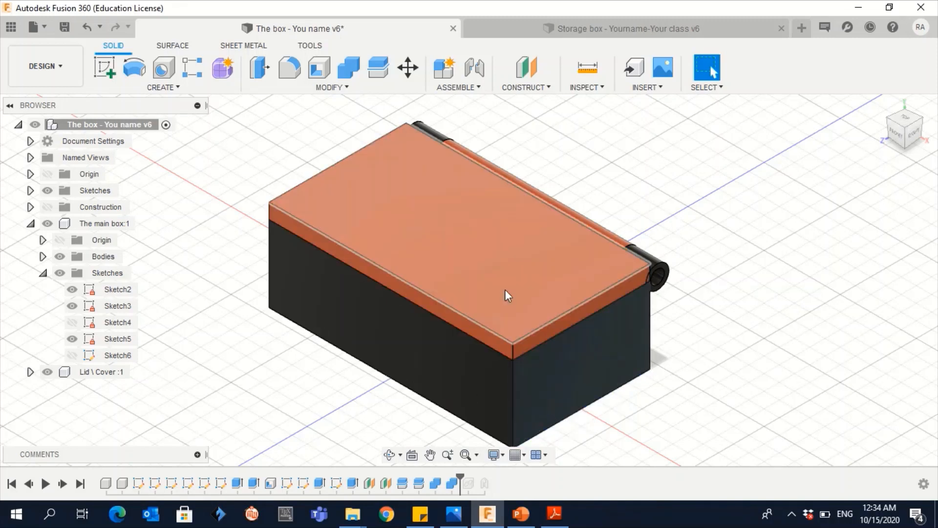
{"action": "left_click", "coordinate": [925, 120]}
{"action": "left_click", "coordinate": [925, 121]}
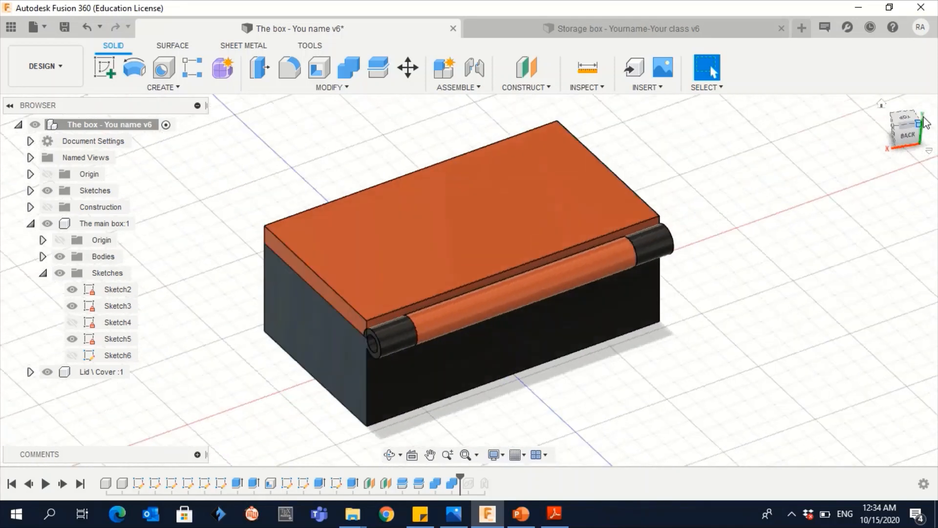
{"action": "left_click", "coordinate": [882, 104]}
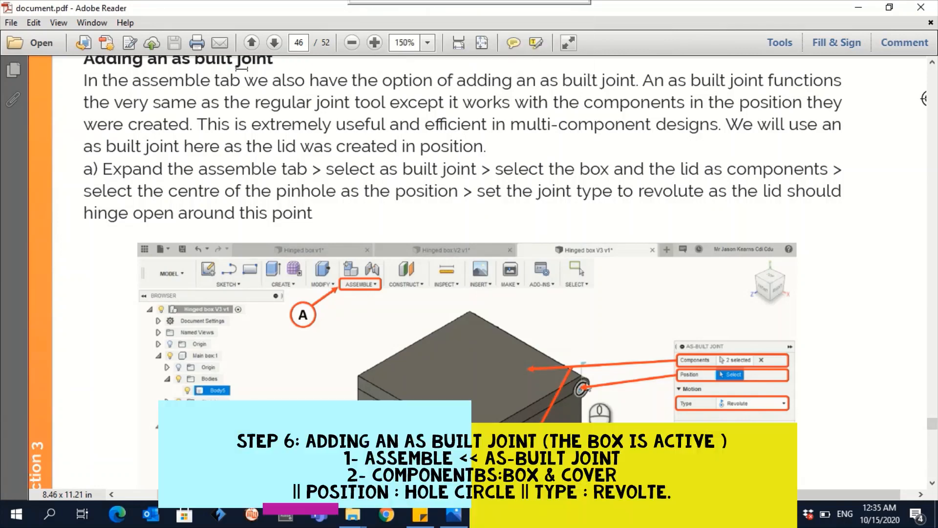
Read the section on adding an as-built joint in document.pdf in Adobe Reader
{"action": "scroll", "coordinate": [413, 191], "scroll_direction": "down", "scroll_amount": 3}
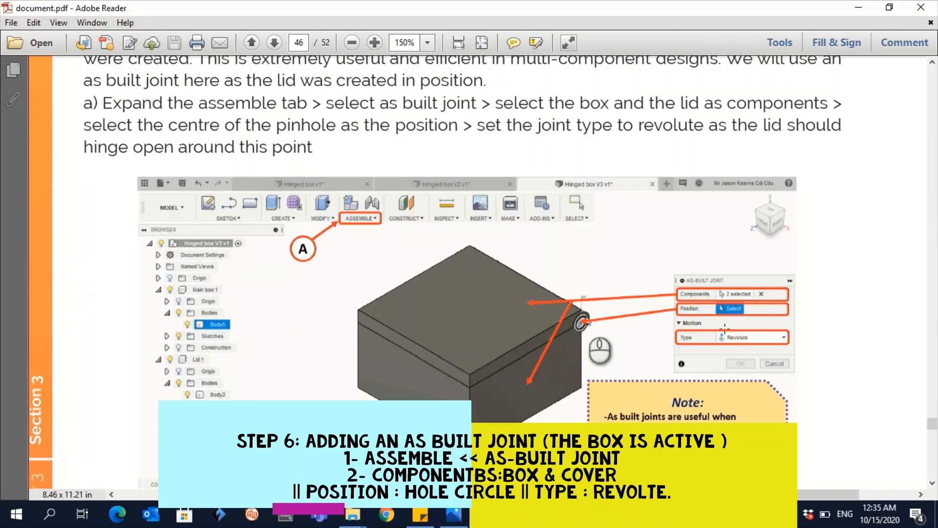
{"action": "scroll", "coordinate": [726, 328], "scroll_direction": "up", "scroll_amount": 1, "text": "ctrl"}
{"action": "scroll", "coordinate": [725, 328], "scroll_direction": "down", "scroll_amount": 6}
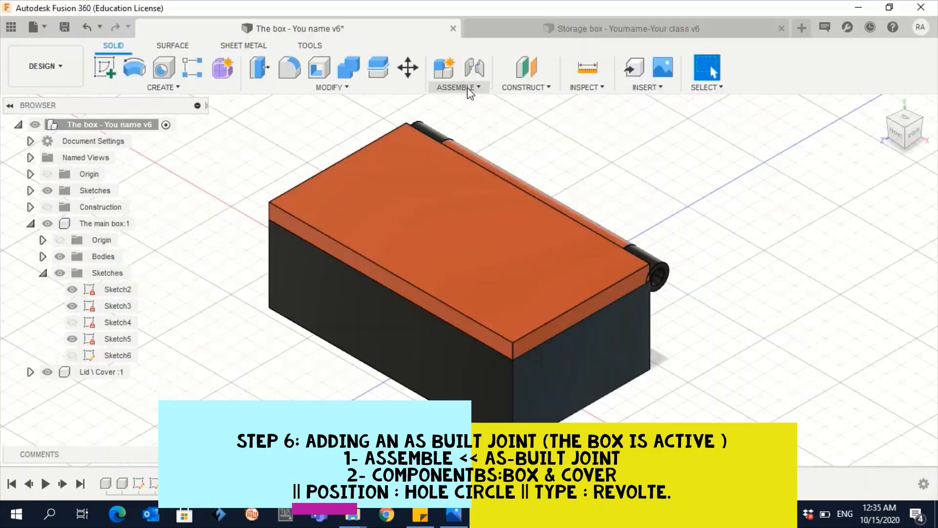
In Fusion 360, add a Revolute as-built joint between the lid and the main box, positioned at the centre of the hinge's pin hole
{"action": "left_click", "coordinate": [457, 86]}
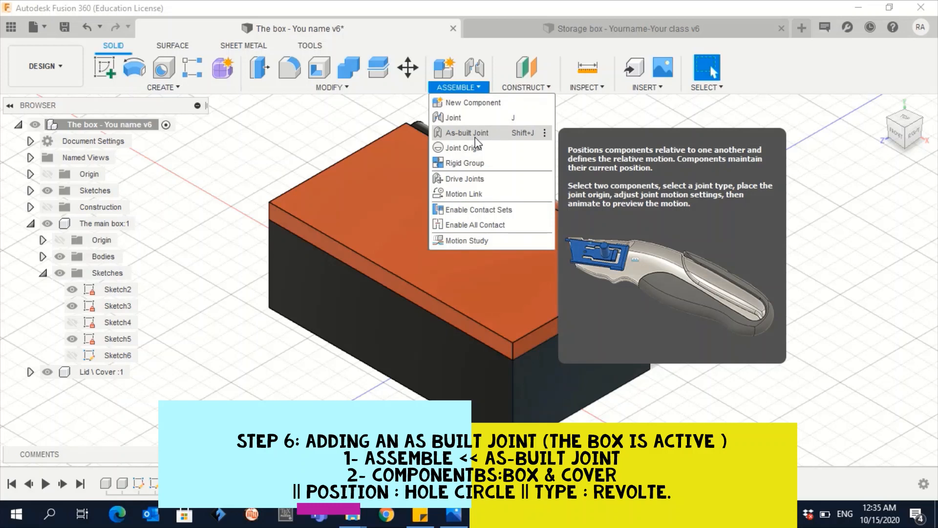
{"action": "left_click", "coordinate": [475, 139]}
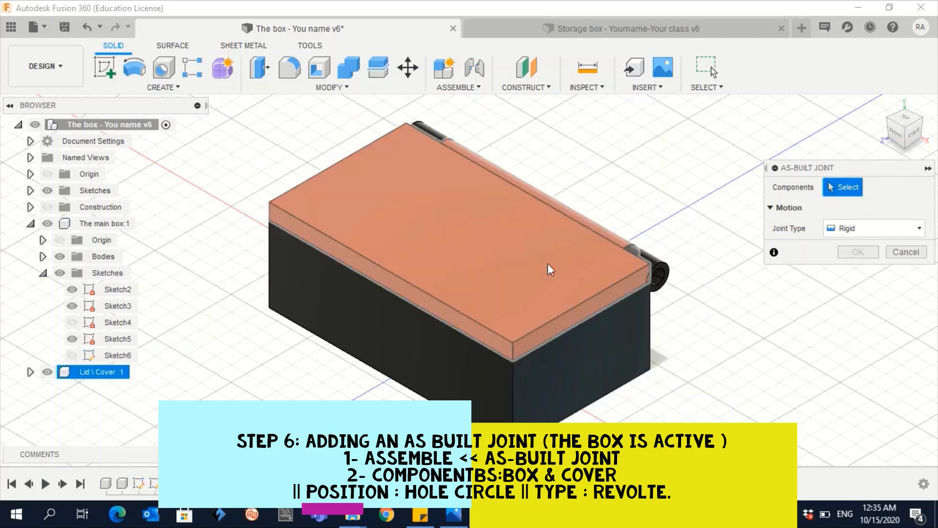
{"action": "left_click", "coordinate": [540, 268]}
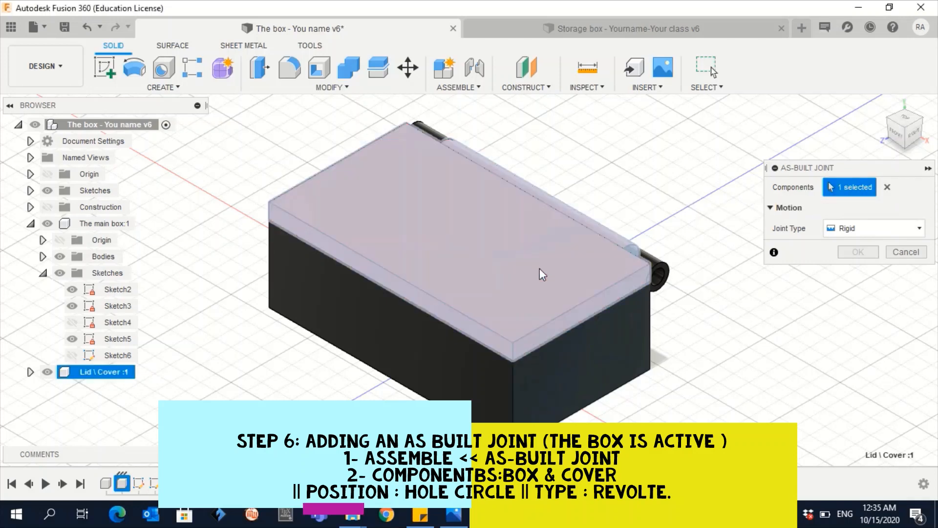
{"action": "left_click", "coordinate": [581, 369]}
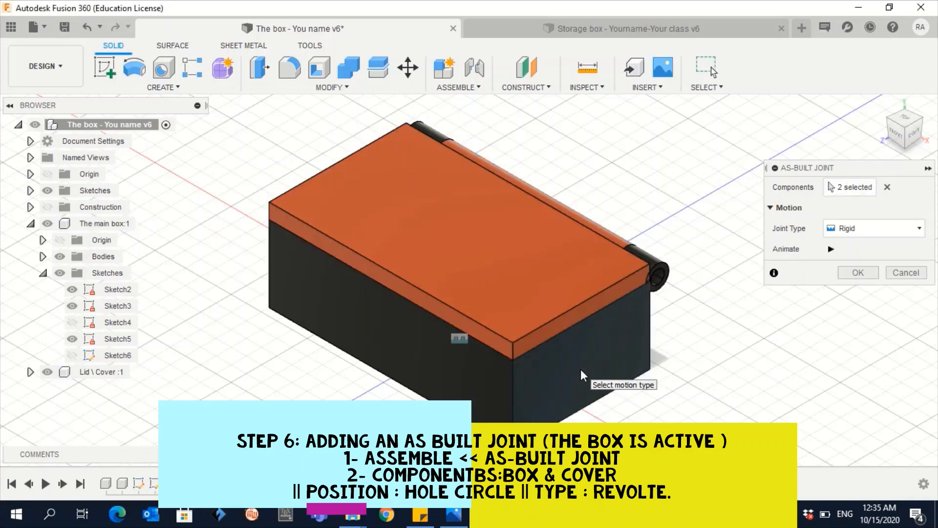
{"action": "left_click", "coordinate": [836, 230]}
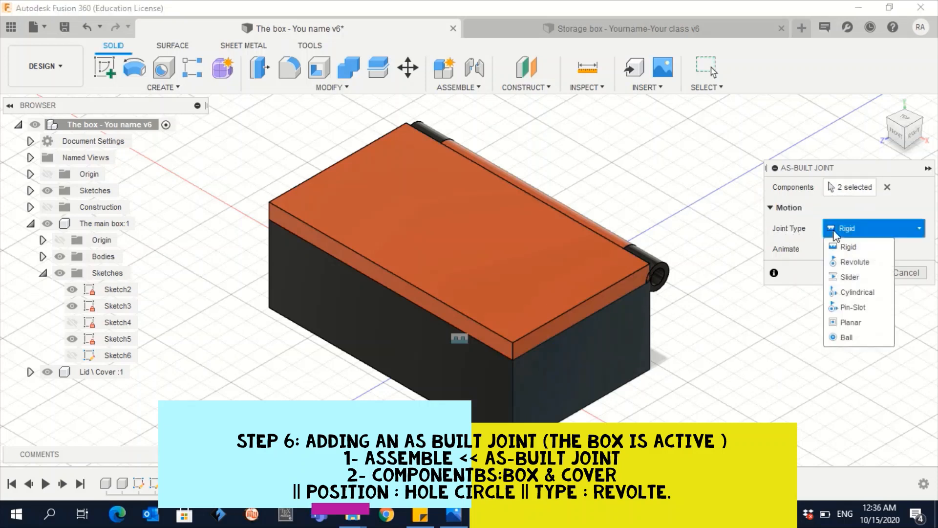
{"action": "left_click", "coordinate": [853, 262]}
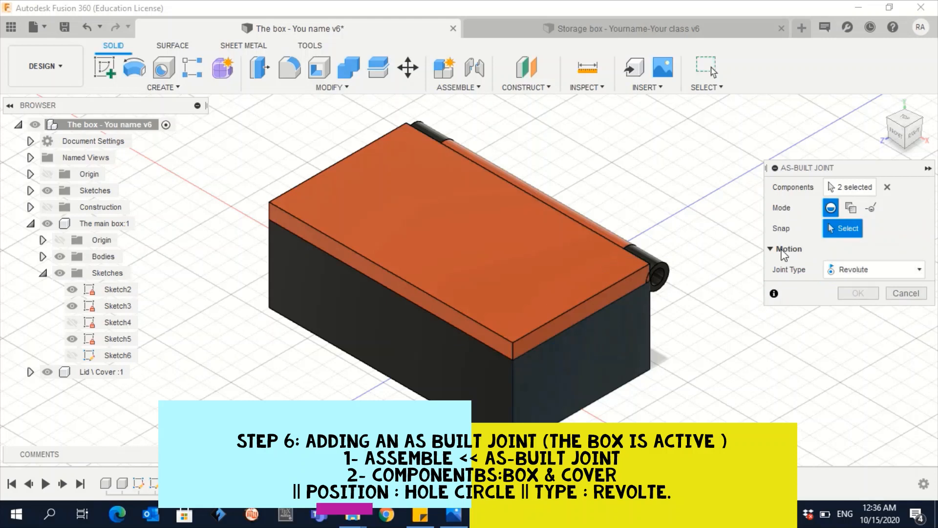
{"action": "left_click", "coordinate": [658, 278]}
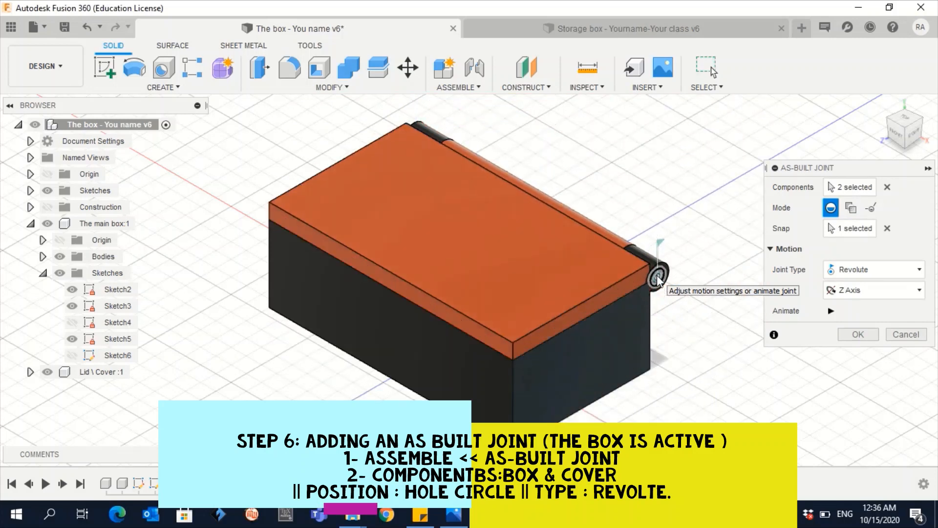
{"action": "left_click", "coordinate": [858, 335]}
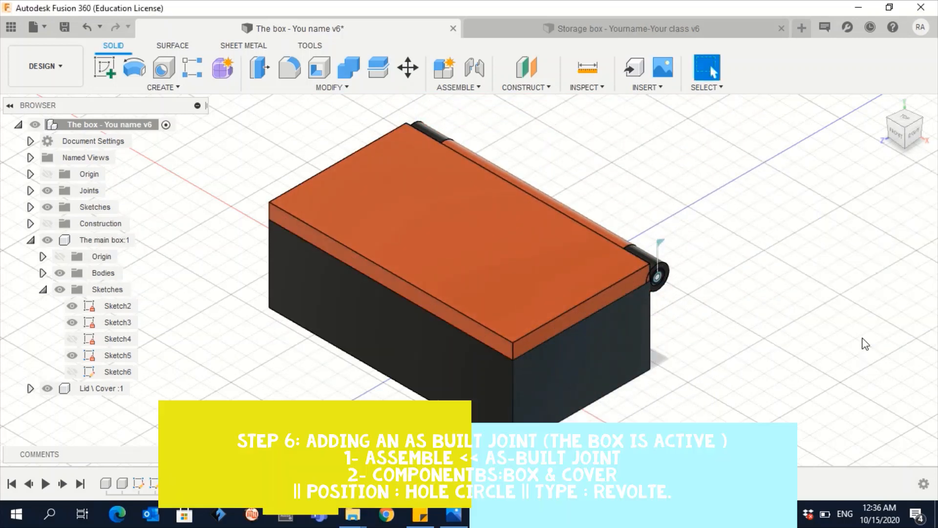
Swing the lid open to 90 degrees at the hinge's revolute joint and check it from the right side
{"action": "double_click", "coordinate": [657, 279]}
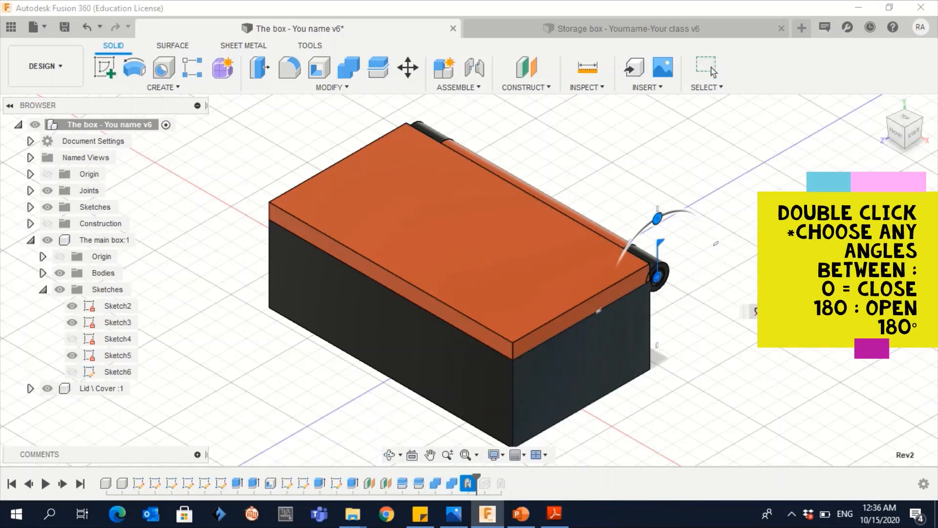
{"action": "type", "text": "90"}
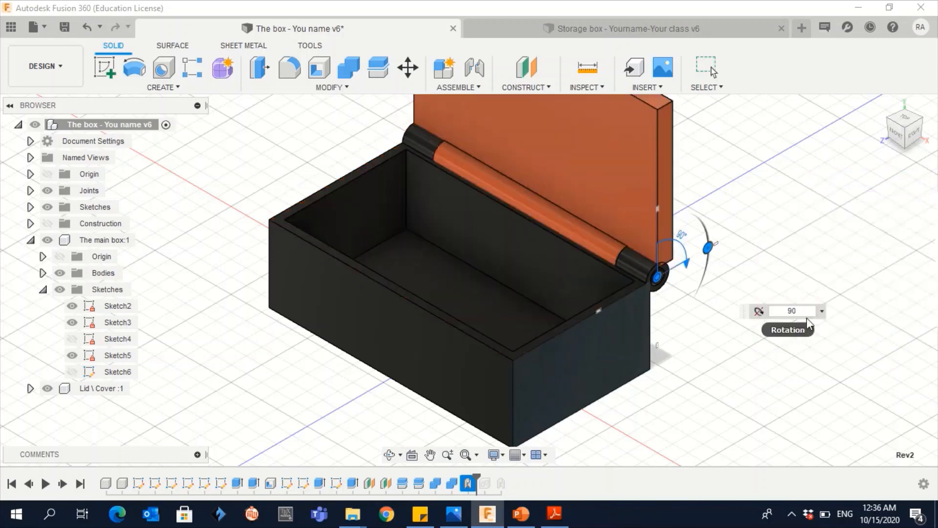
{"action": "key", "text": "Return"}
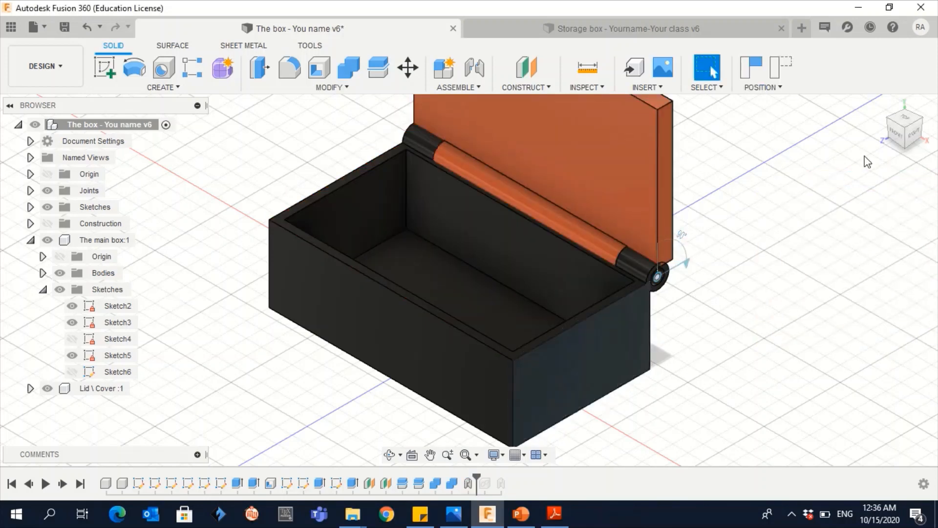
{"action": "left_click", "coordinate": [918, 141]}
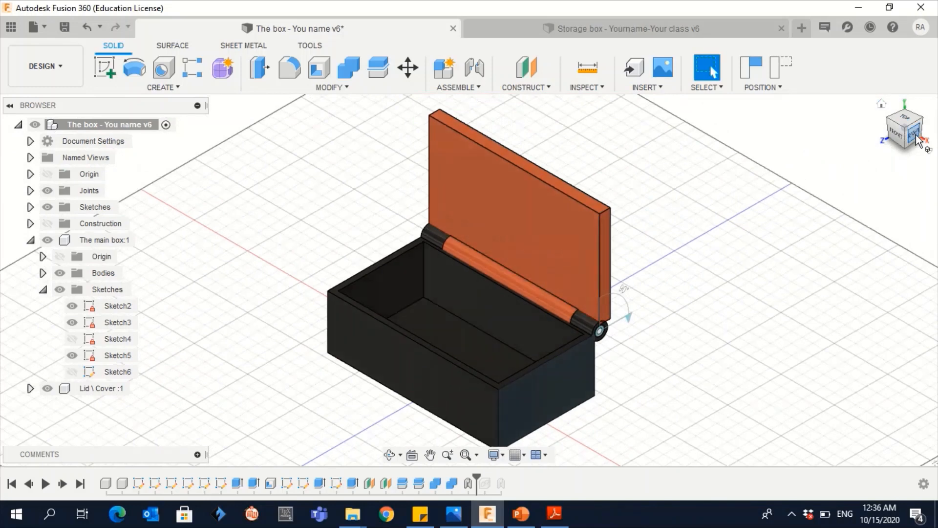
{"action": "left_click", "coordinate": [916, 139]}
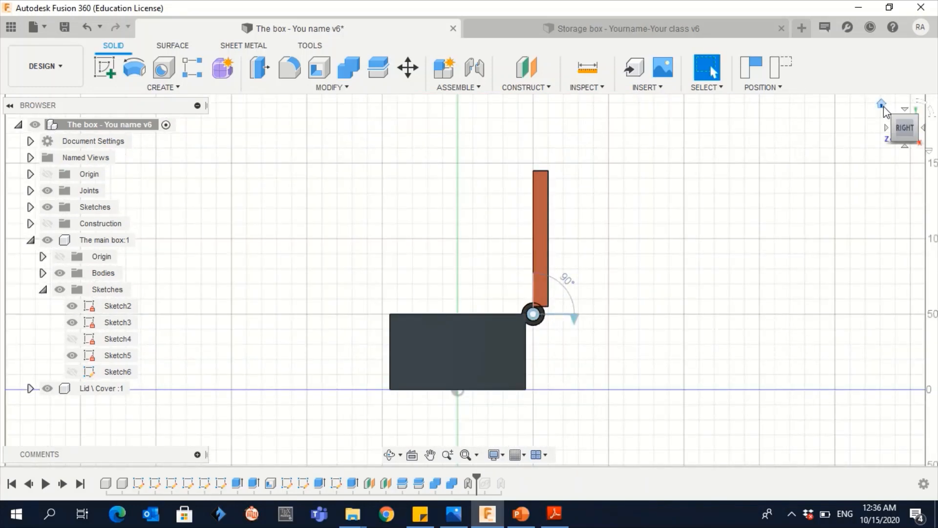
{"action": "left_click", "coordinate": [882, 104]}
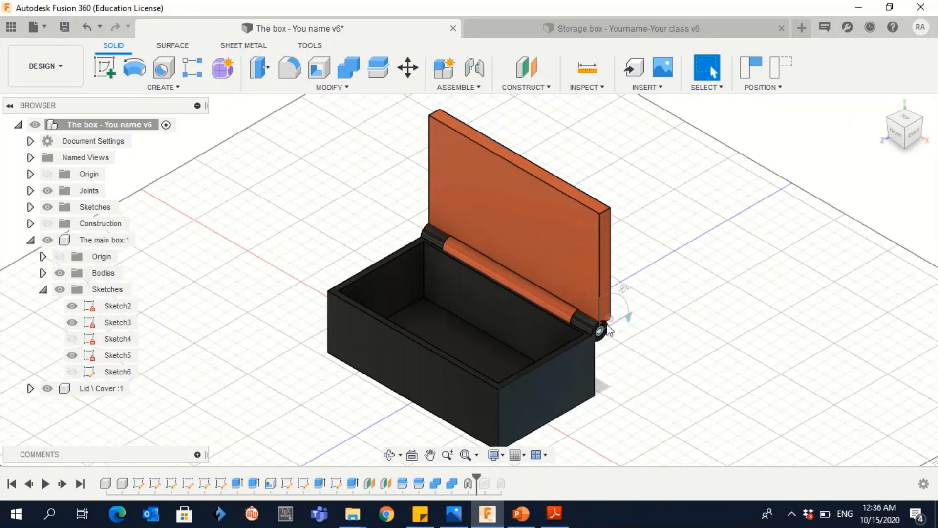
Rotate the lid at the hinge joint to 180 degrees and reposition it at 80 degrees
{"action": "left_click", "coordinate": [601, 331]}
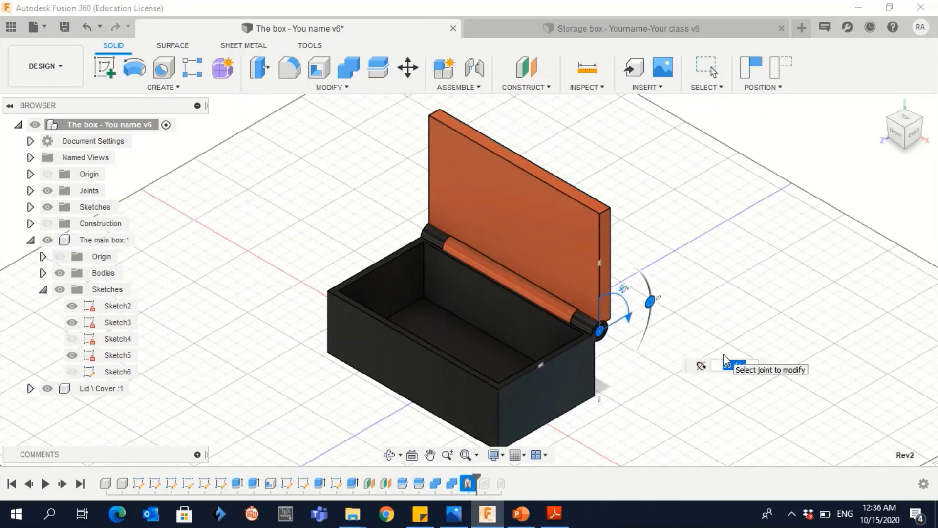
{"action": "key", "text": "BackSpace"}
{"action": "key", "text": "Return"}
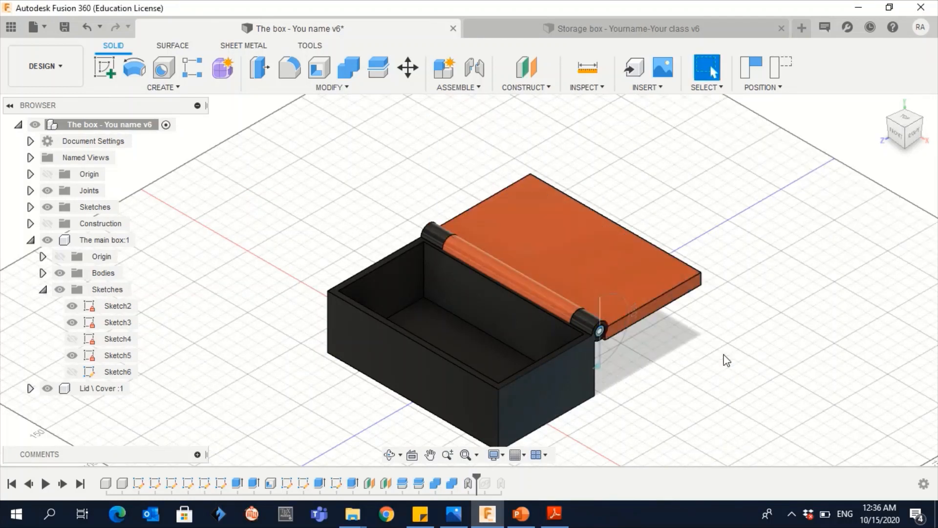
{"action": "left_click", "coordinate": [602, 333]}
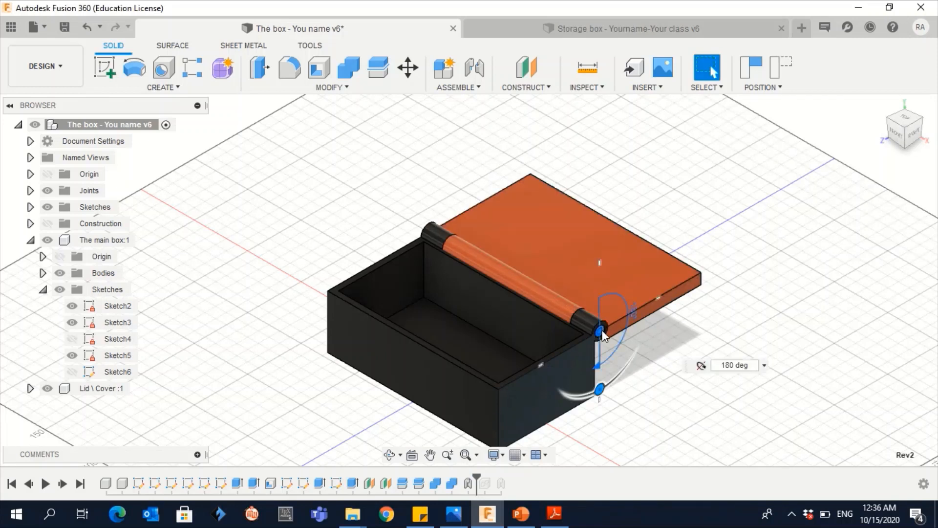
{"action": "double_click", "coordinate": [733, 364]}
{"action": "type", "text": "80"}
{"action": "key", "text": "Return"}
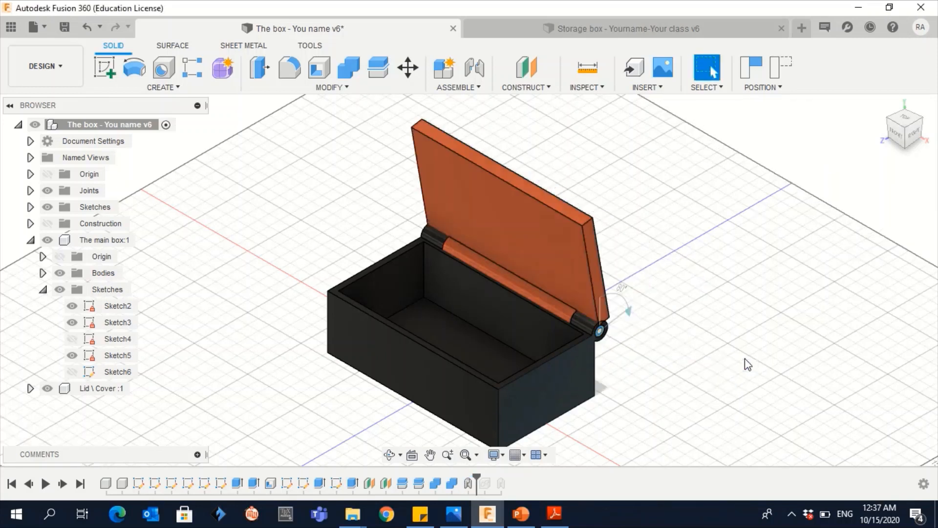
Close the lid by setting the hinge joint's rotation to 0 degrees
{"action": "left_click", "coordinate": [620, 292]}
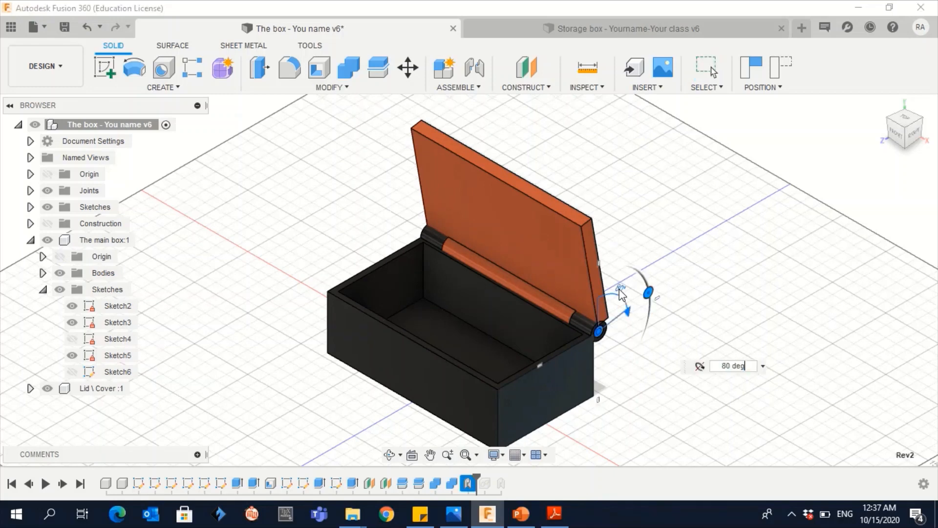
{"action": "type", "text": "0"}
{"action": "key", "text": "Return"}
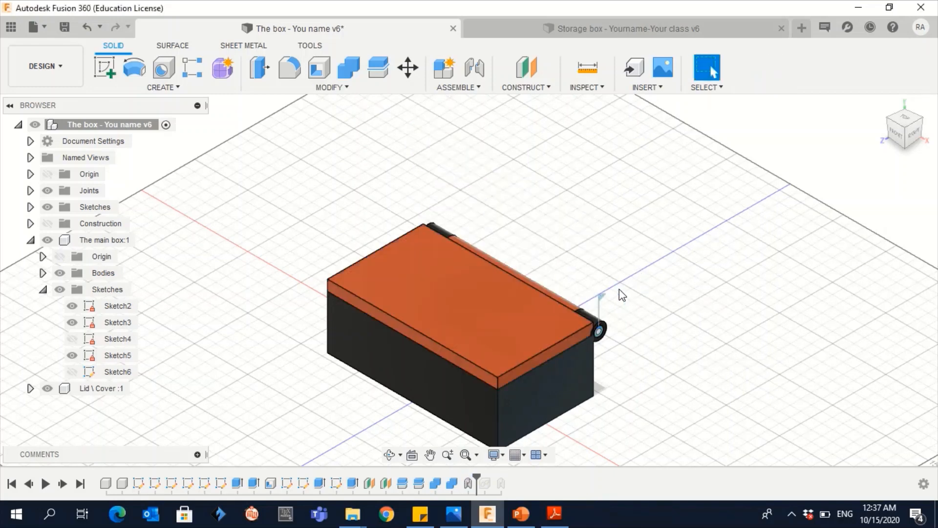
{"action": "left_click", "coordinate": [882, 101]}
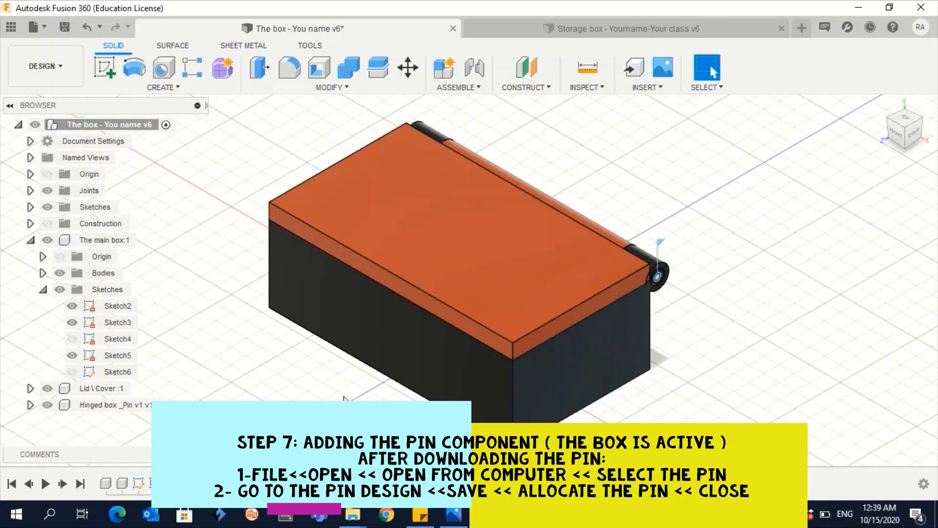
In Chrome, open the Final Project Part 1 Overview video from the Fusion 360 playlist and follow the premade pin link in its description
{"action": "left_click", "coordinate": [386, 514]}
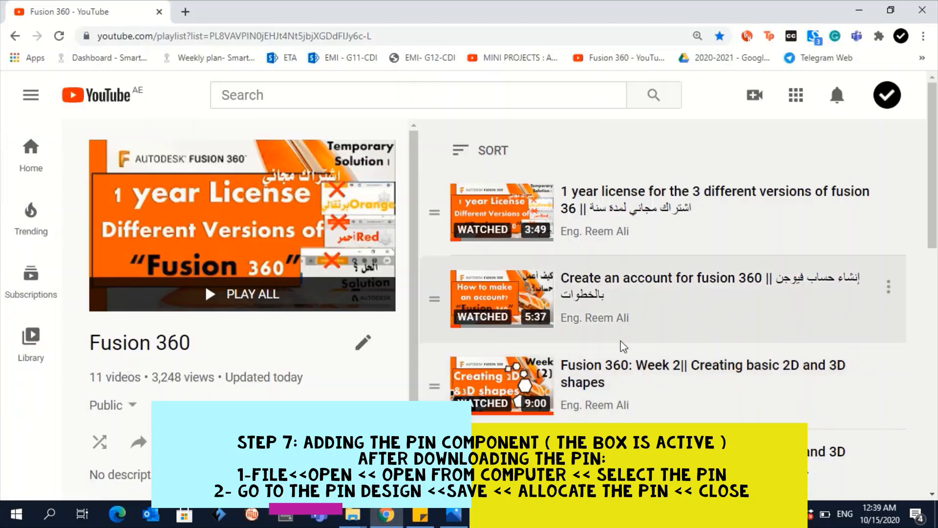
{"action": "scroll", "coordinate": [655, 360], "scroll_direction": "down", "scroll_amount": 10}
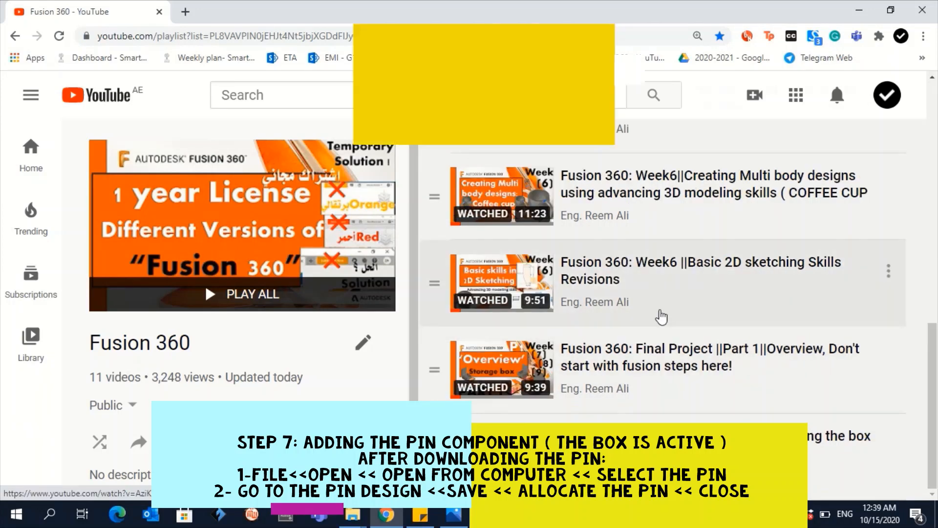
{"action": "left_click", "coordinate": [800, 374]}
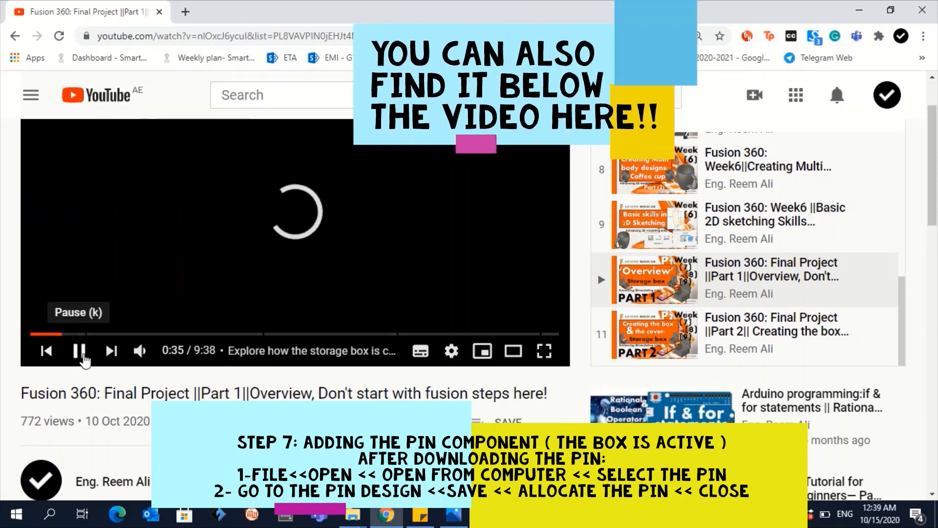
{"action": "left_click", "coordinate": [83, 356]}
{"action": "scroll", "coordinate": [86, 357], "scroll_direction": "down", "scroll_amount": 5}
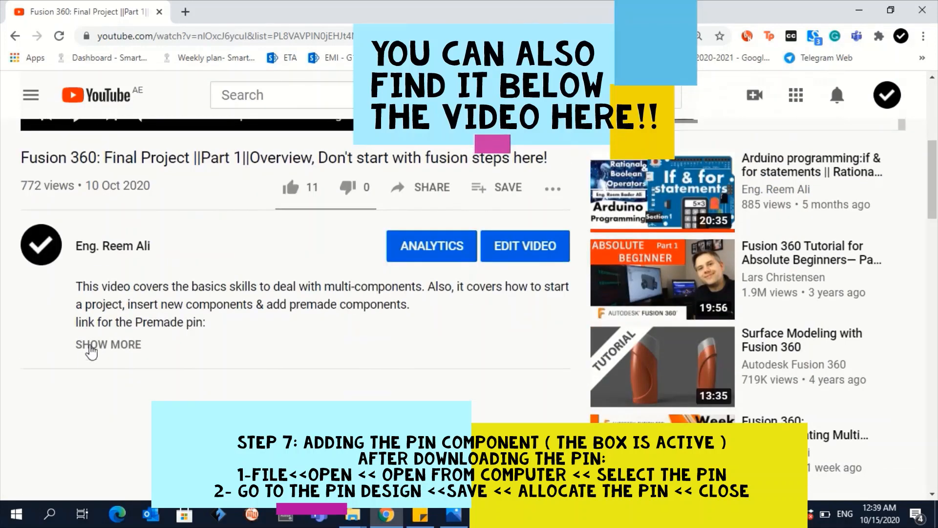
{"action": "left_click", "coordinate": [178, 341]}
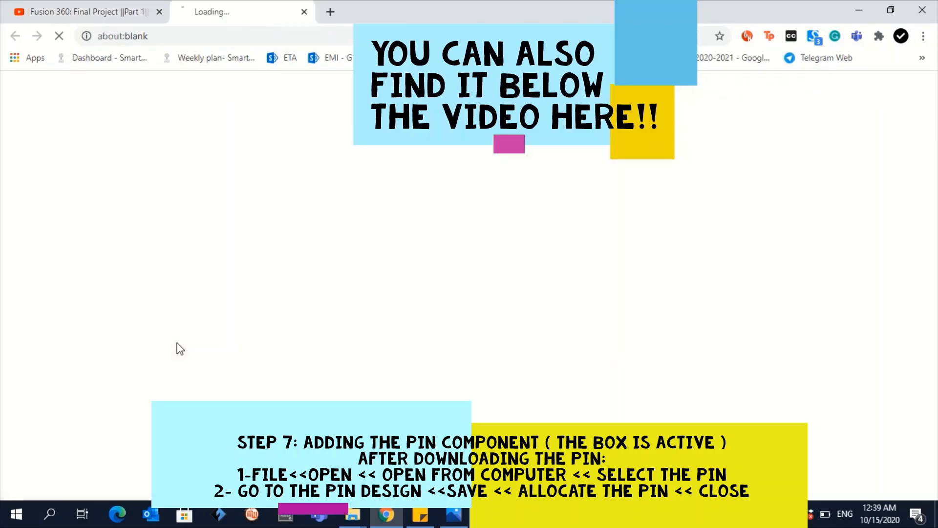
{"action": "left_click", "coordinate": [459, 361]}
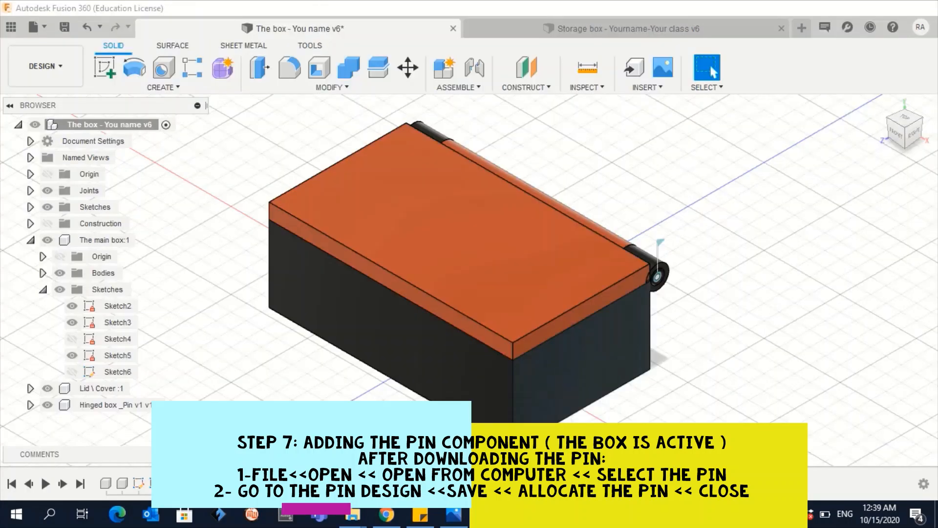
In Fusion 360, open the file Hinged box _Pin v1 (1).step from the computer's Downloads folder
{"action": "left_click", "coordinate": [41, 28]}
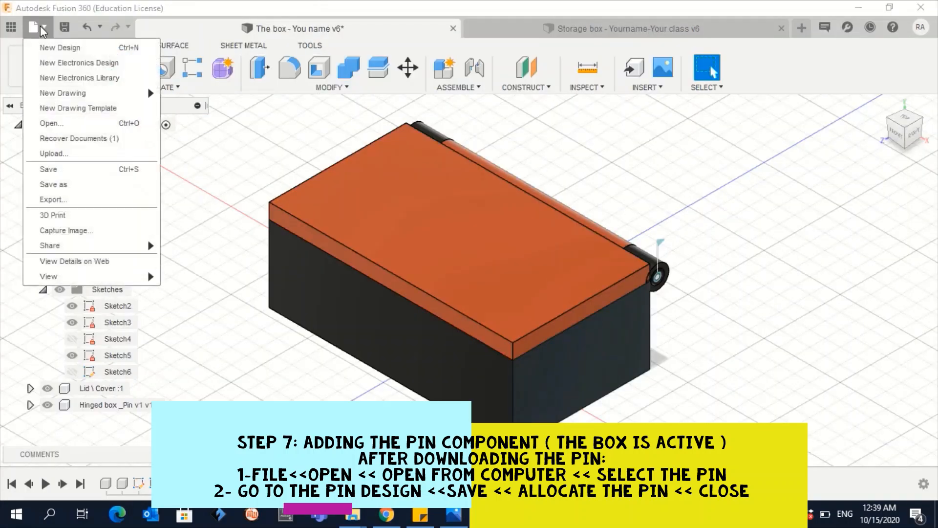
{"action": "left_click", "coordinate": [66, 124]}
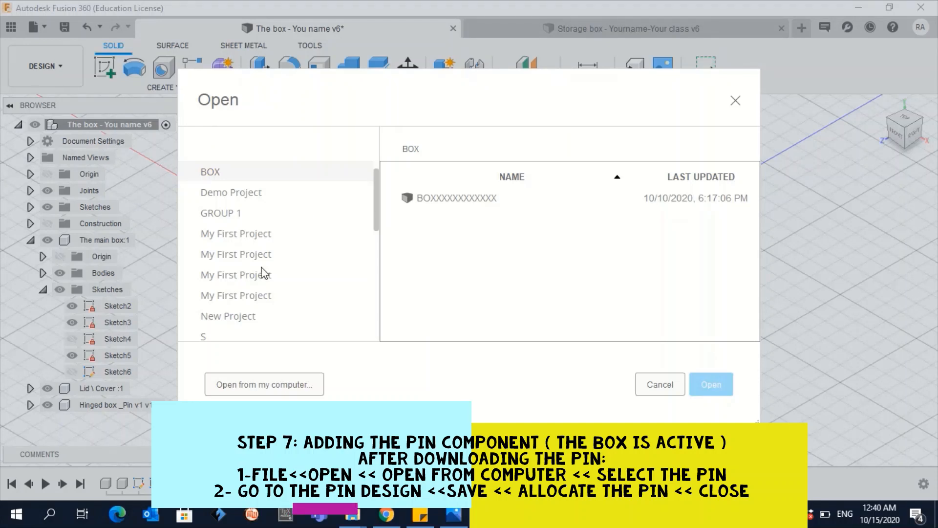
{"action": "left_click", "coordinate": [254, 385]}
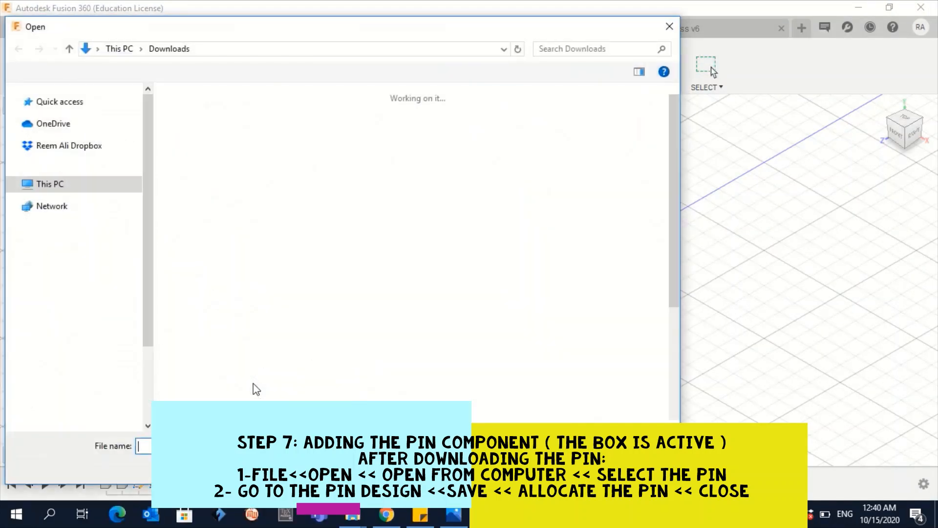
{"action": "scroll", "coordinate": [253, 386], "scroll_direction": "down", "scroll_amount": 4}
{"action": "left_click", "coordinate": [89, 136]}
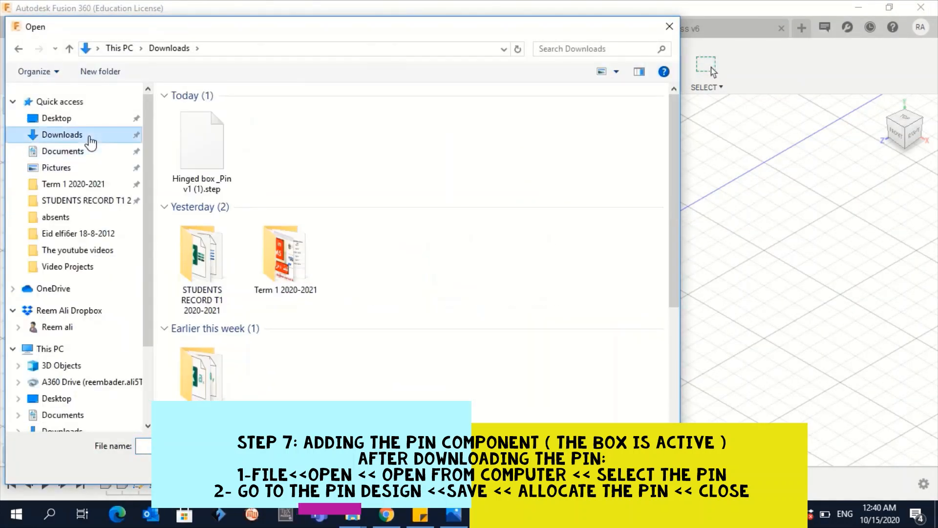
{"action": "left_click", "coordinate": [196, 178]}
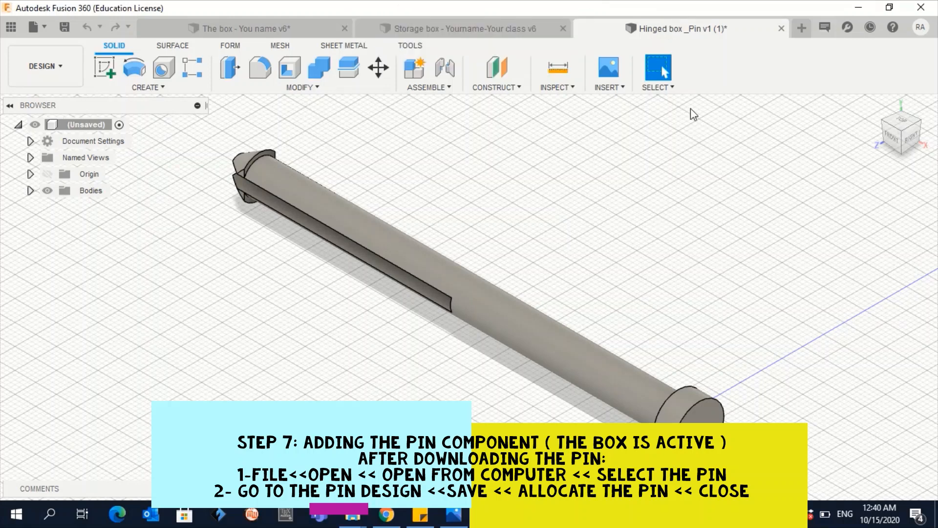
Save the pin design as Hinged box _Pin v1 (1) in a chosen project and close its document
{"action": "left_click", "coordinate": [65, 28]}
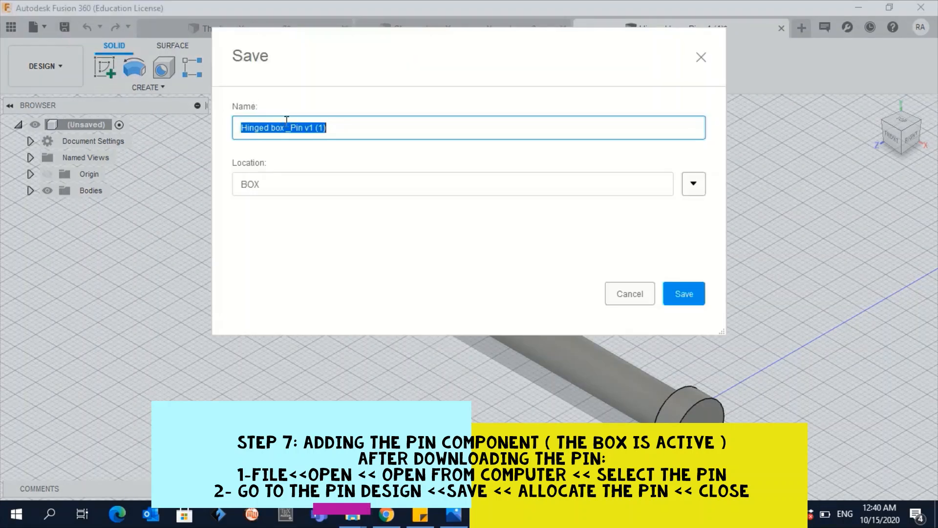
{"action": "left_click", "coordinate": [695, 189]}
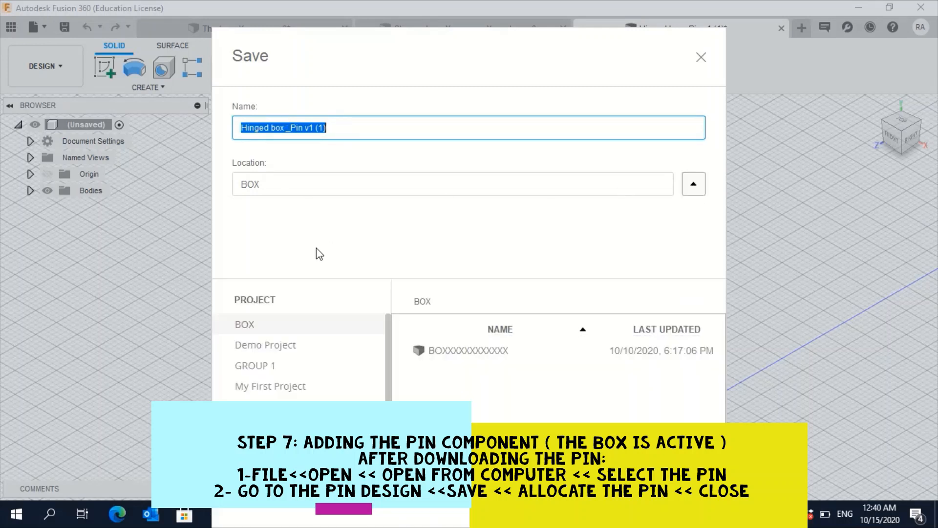
{"action": "left_click", "coordinate": [282, 387]}
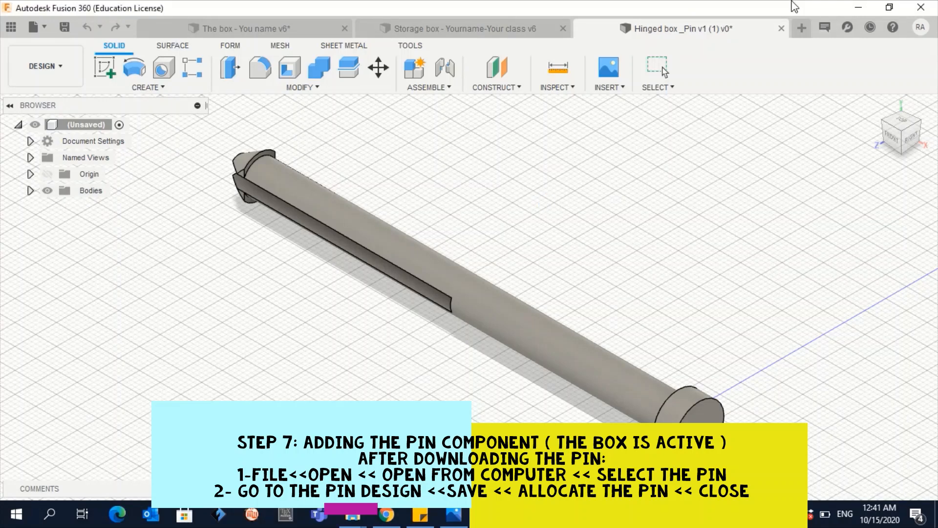
{"action": "left_click", "coordinate": [782, 29]}
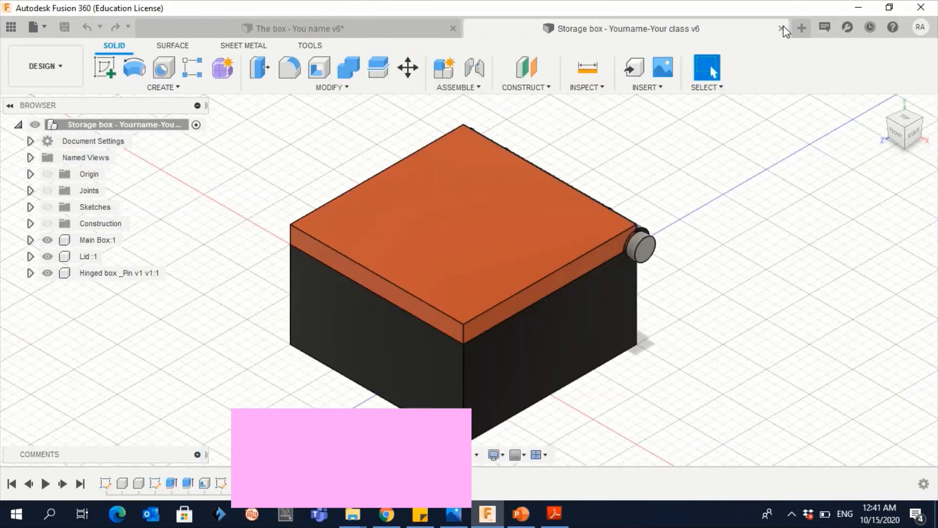
In the box design, insert Hinged box _Pin v1 (1) from the project Storage Box - Your Namme - Your class into the current design
{"action": "left_click", "coordinate": [398, 38]}
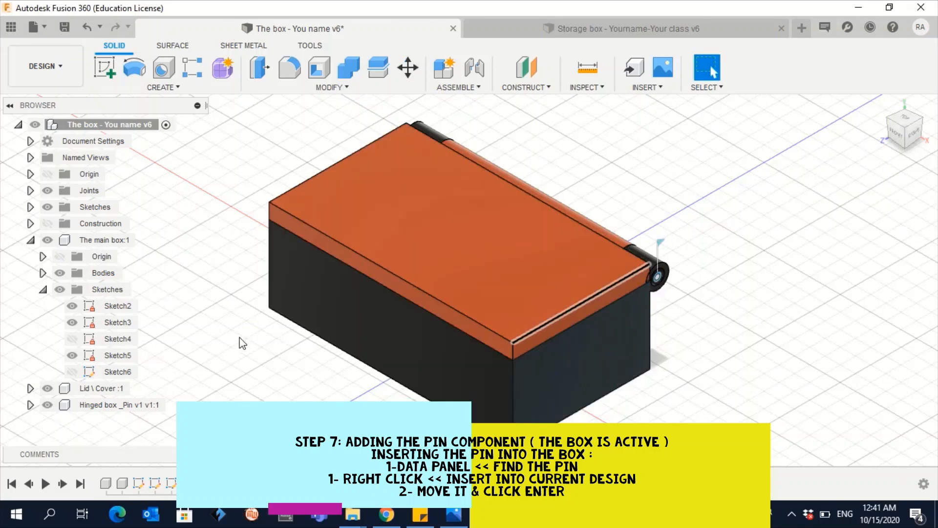
{"action": "left_click", "coordinate": [11, 27]}
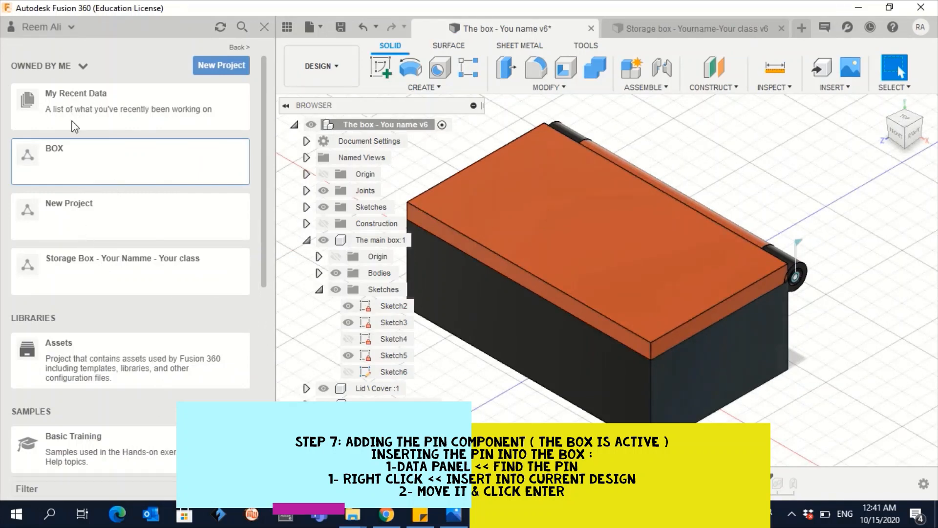
{"action": "left_click", "coordinate": [94, 220]}
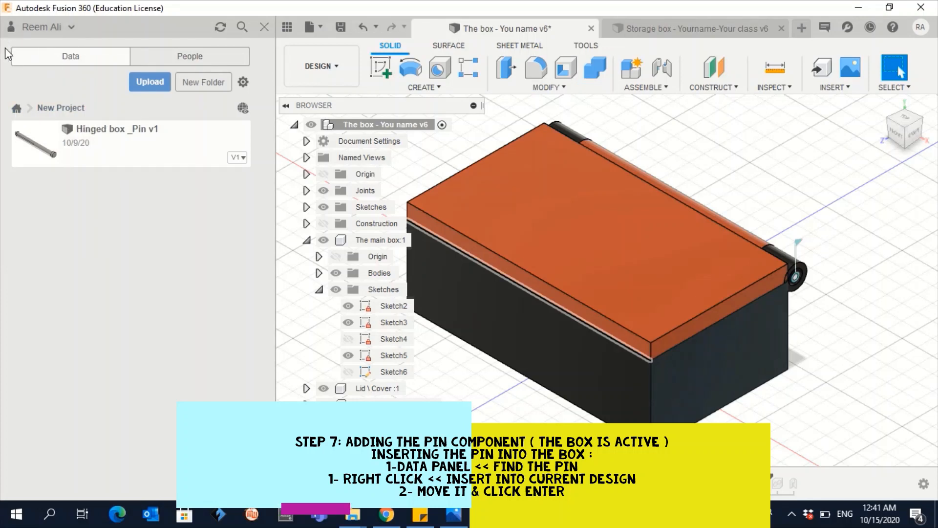
{"action": "left_click", "coordinate": [16, 110]}
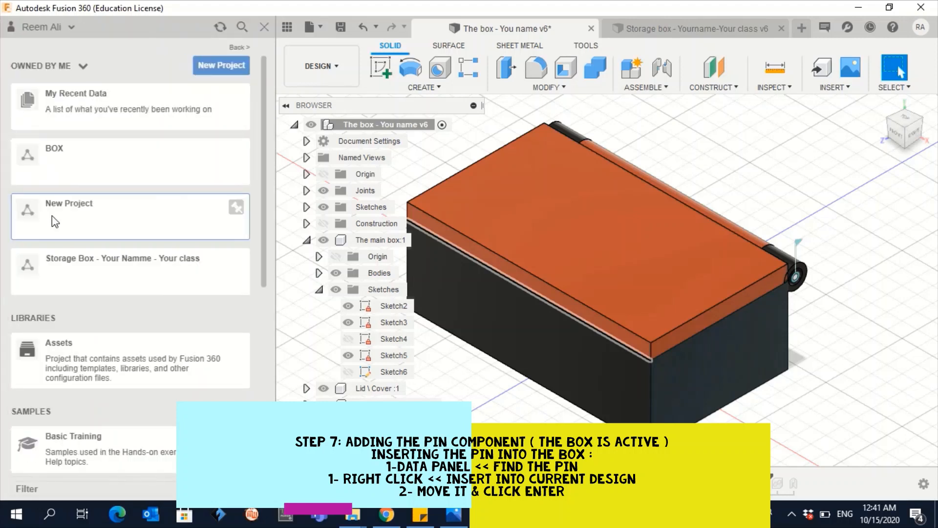
{"action": "left_click", "coordinate": [74, 258]}
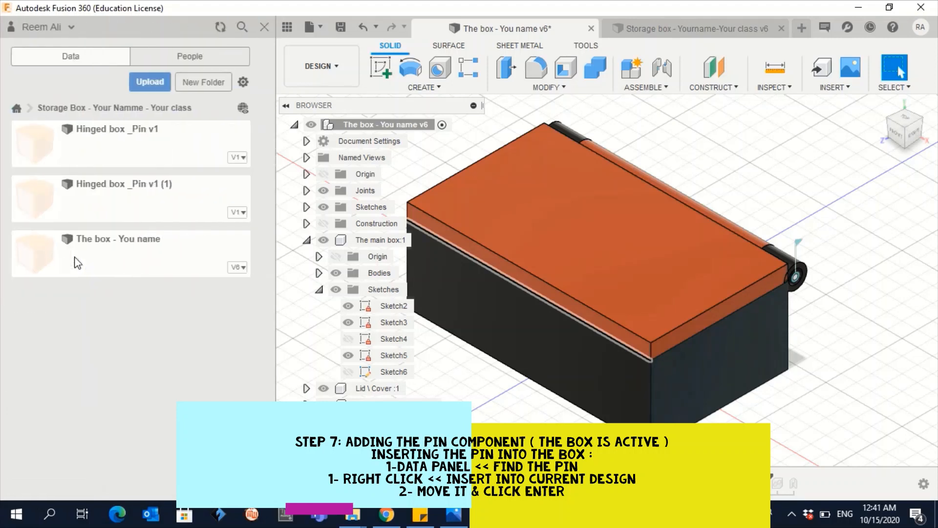
{"action": "left_click", "coordinate": [100, 197]}
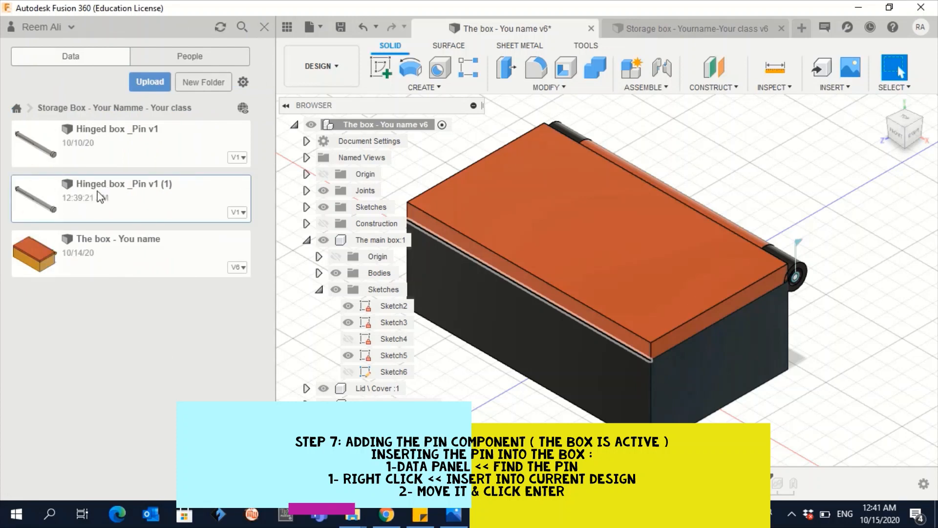
{"action": "right_click", "coordinate": [100, 196]}
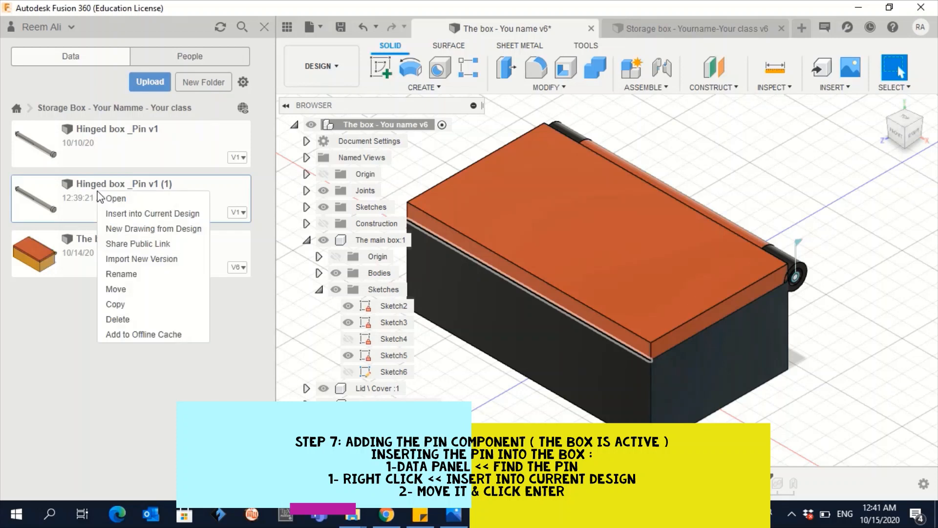
{"action": "left_click", "coordinate": [140, 214]}
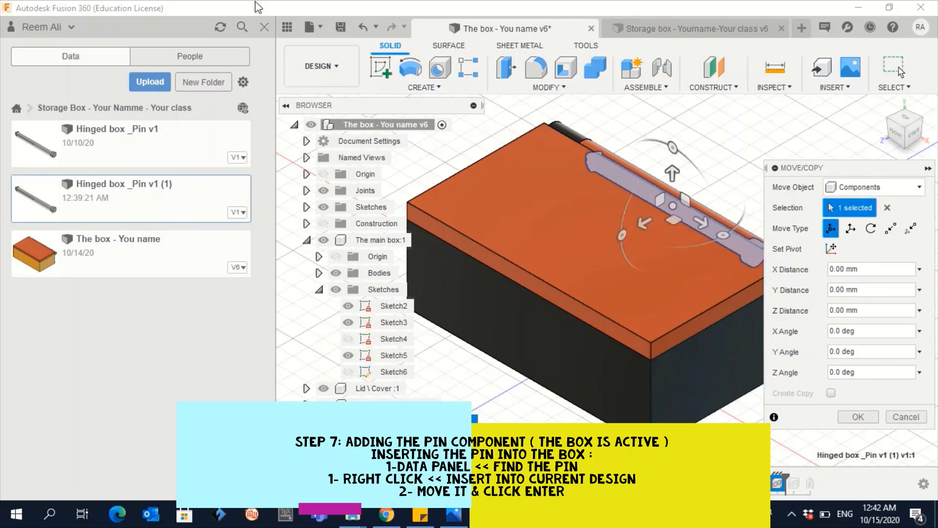
{"action": "left_click", "coordinate": [264, 27]}
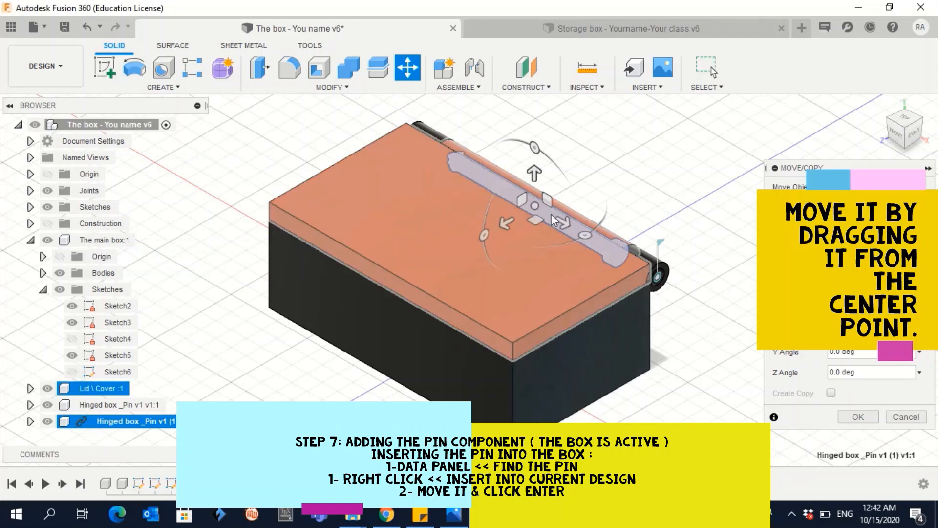
Move the inserted pin clear of the box, behind the hinge, by about 31.7 mm in X, 15.1 mm in Y and -46.8 mm in Z
{"action": "left_click", "coordinate": [538, 207]}
{"action": "left_click_drag", "start_coordinate": [536, 208], "coordinate": [654, 166]}
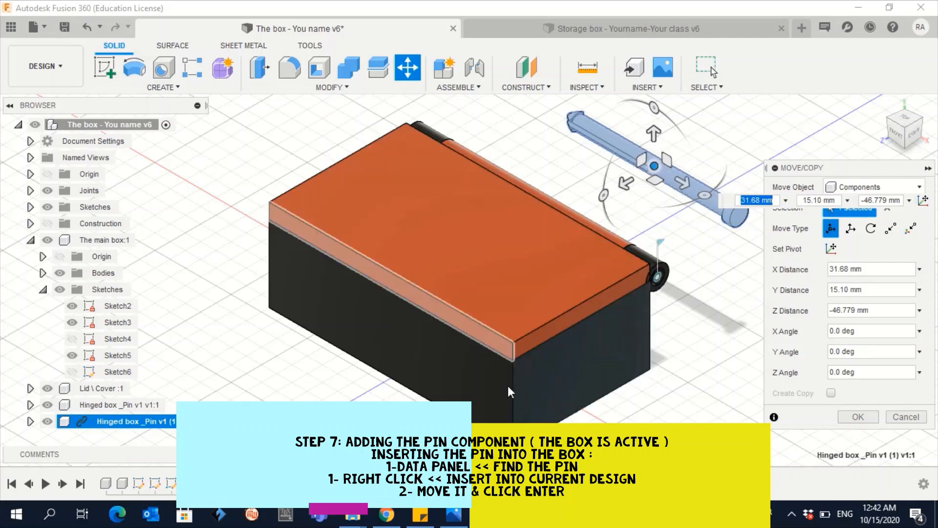
{"action": "left_click", "coordinate": [521, 515]}
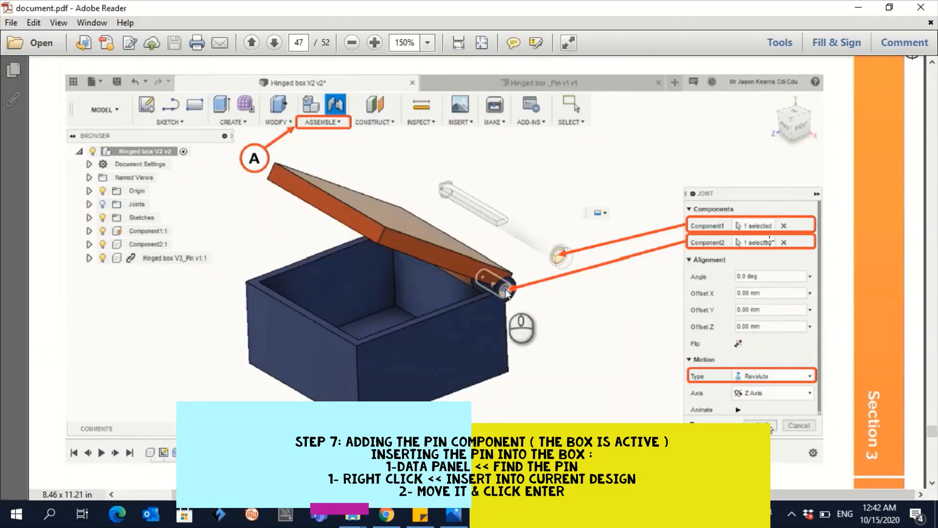
{"action": "scroll", "coordinate": [839, 280], "scroll_direction": "up", "scroll_amount": 2, "text": "ctrl"}
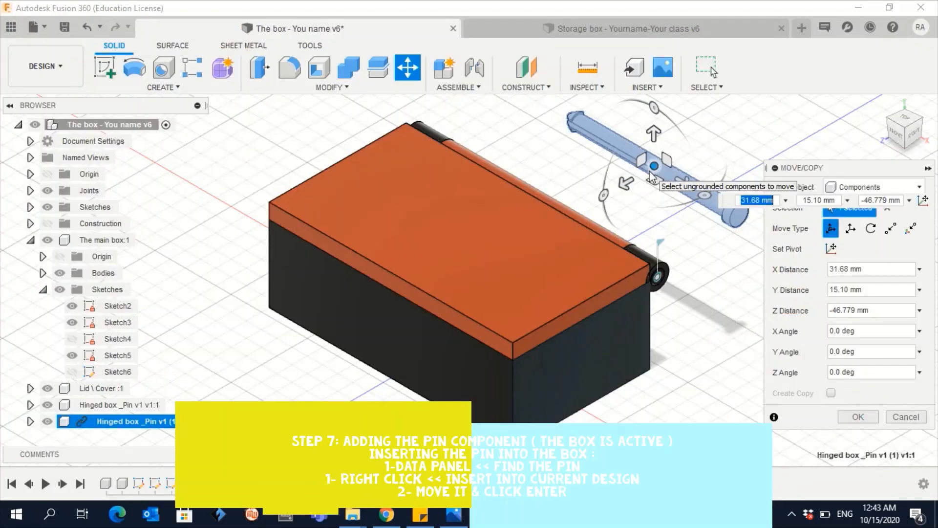
{"action": "key", "text": "Return"}
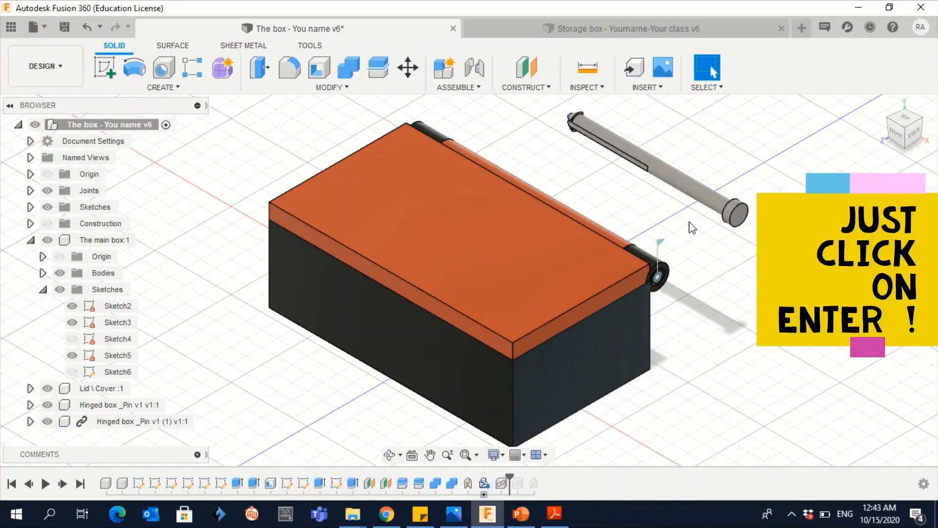
Join the pin to the main box with a Joint, snapping the pin's head end to the cylindrical hole of the hinge
{"action": "left_click", "coordinate": [469, 92]}
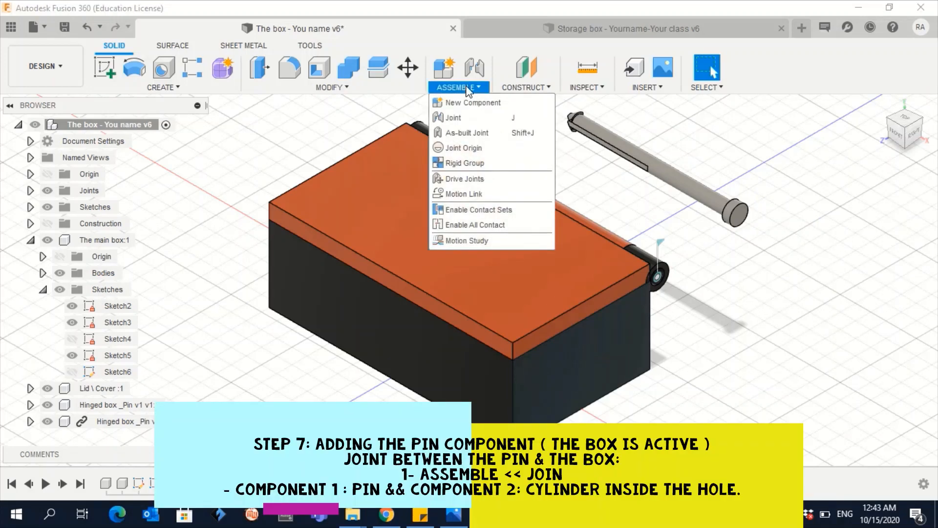
{"action": "left_click", "coordinate": [476, 119]}
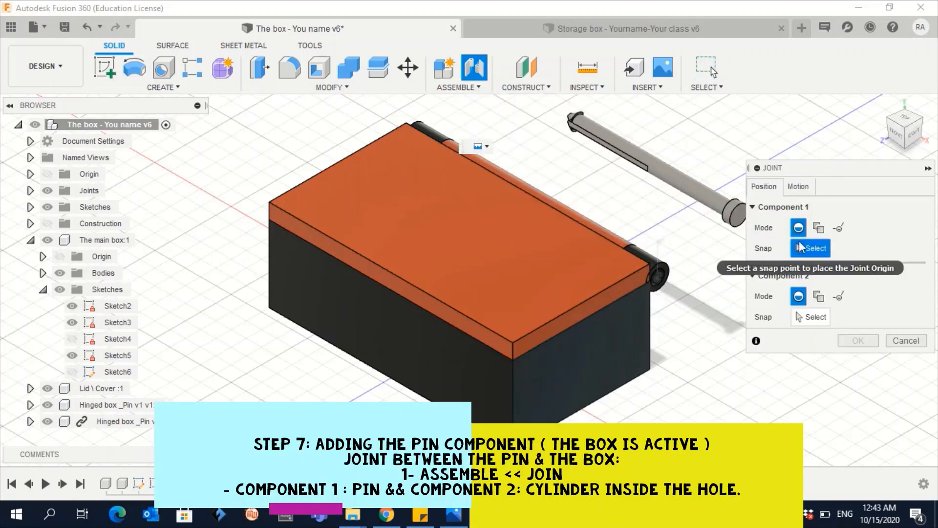
{"action": "left_click", "coordinate": [720, 202]}
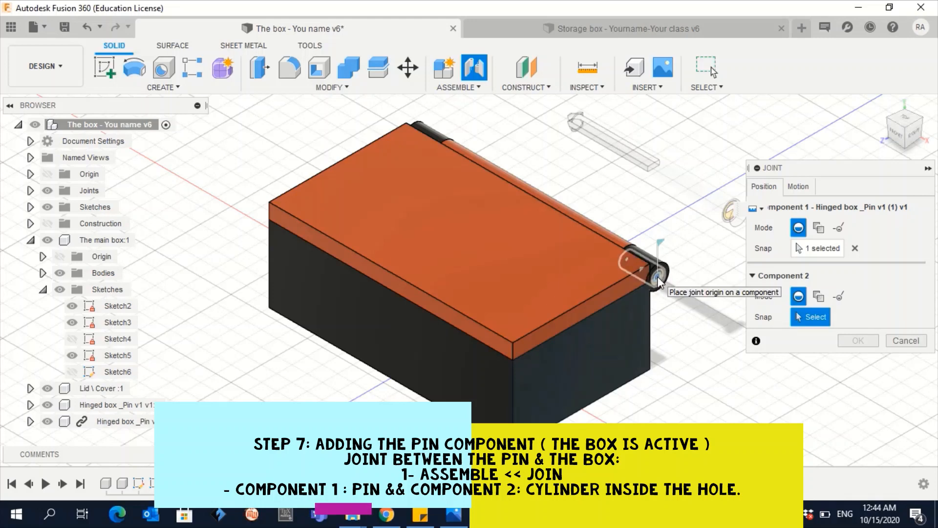
{"action": "left_click", "coordinate": [658, 283]}
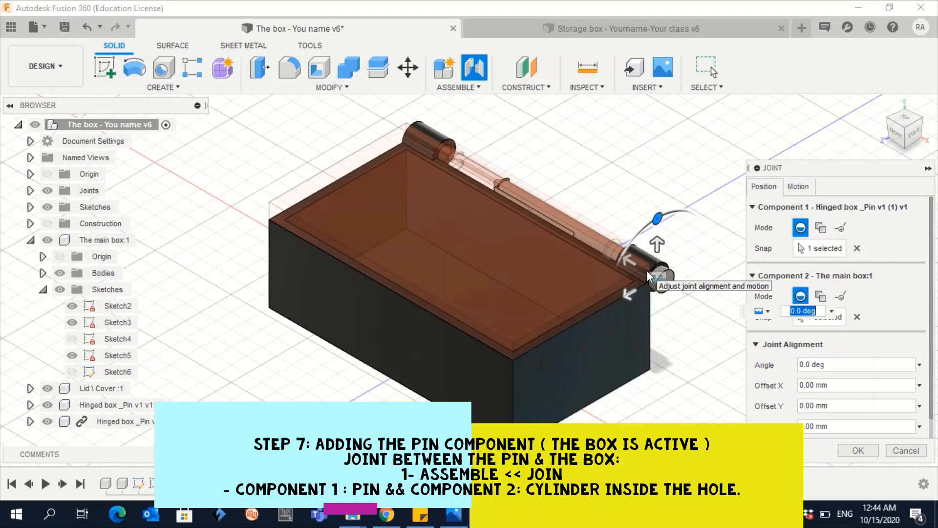
{"action": "key", "text": "Return"}
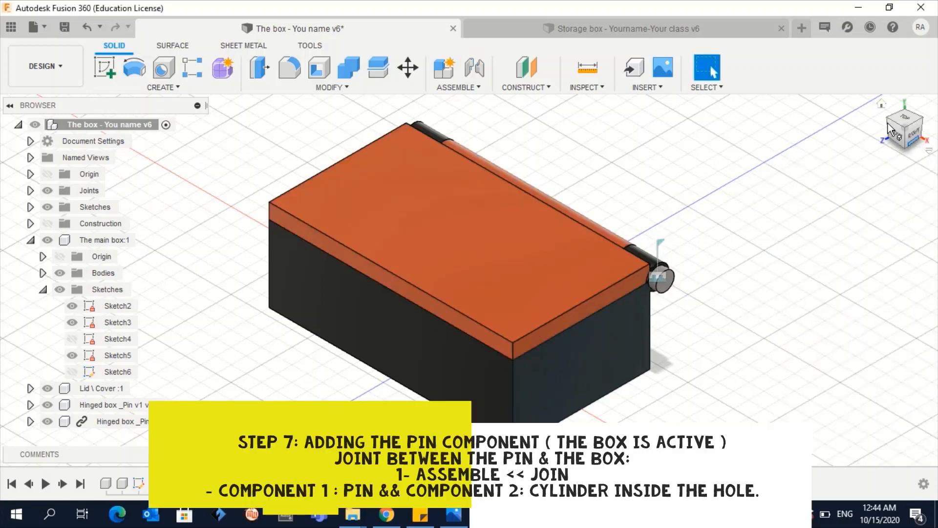
{"action": "left_click", "coordinate": [888, 123]}
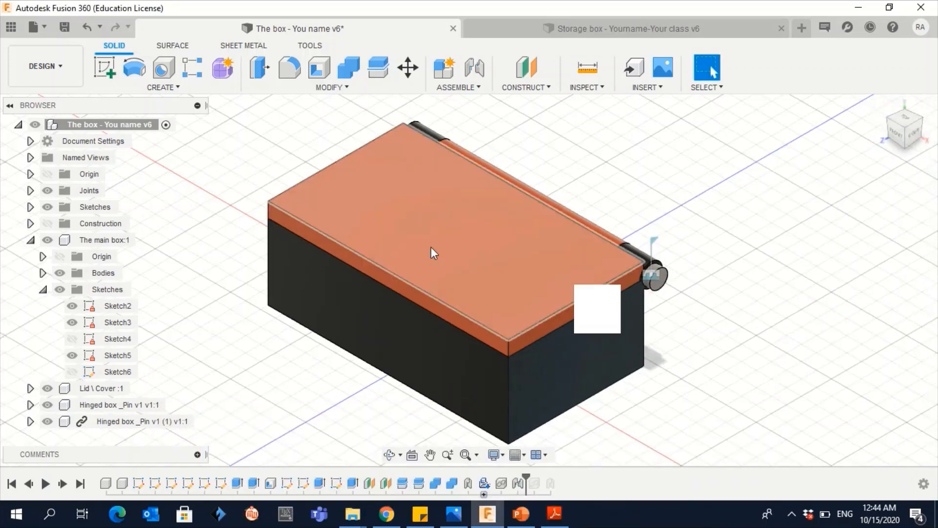